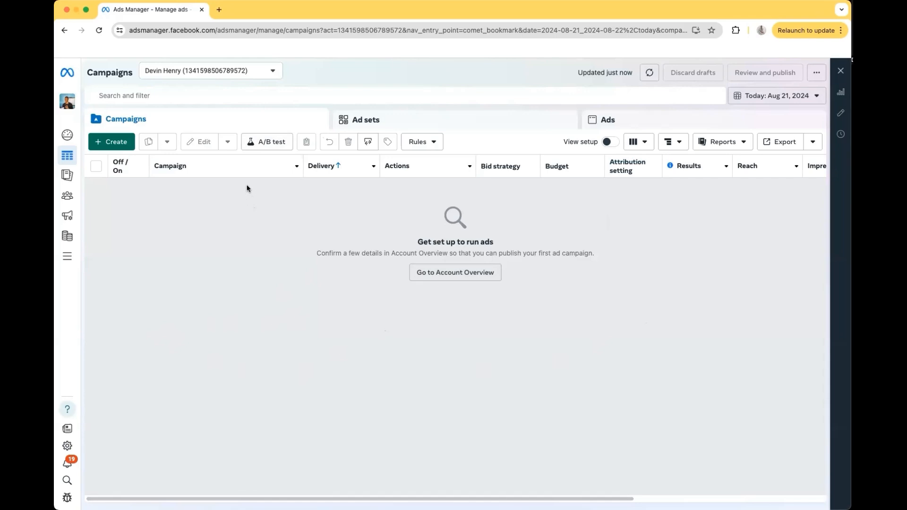
Step: Create a new campaign with the Leads objective, using the Manual leads campaign setup
{"action": "left_click", "coordinate": [118, 144]}
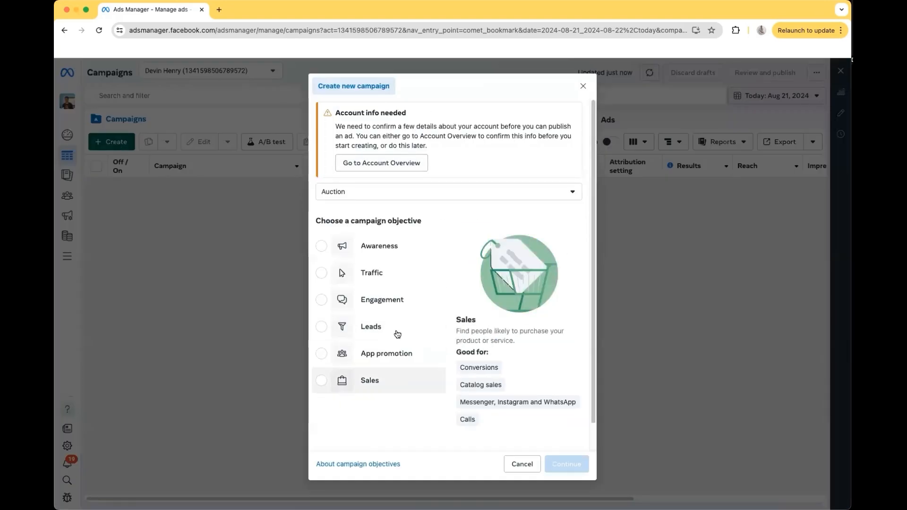
{"action": "scroll", "coordinate": [449, 196], "scroll_direction": "down", "scroll_amount": 1}
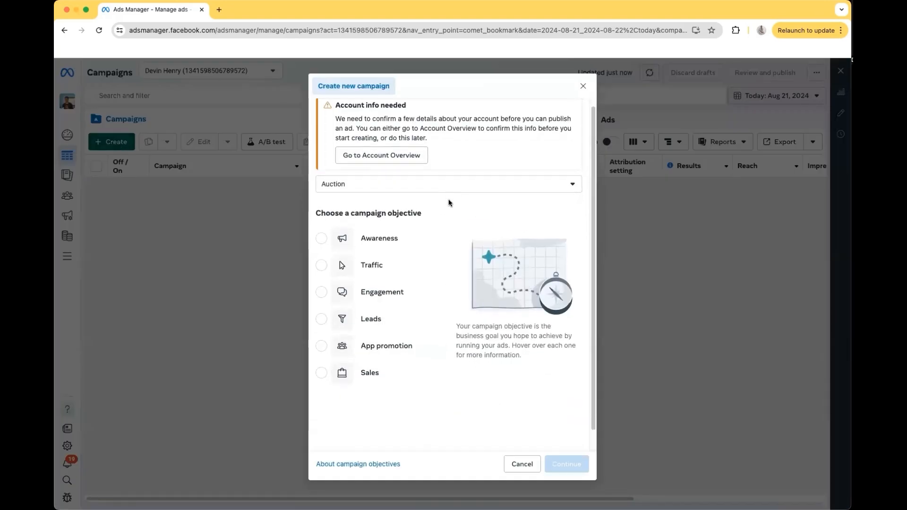
{"action": "scroll", "coordinate": [449, 201], "scroll_direction": "down", "scroll_amount": 1}
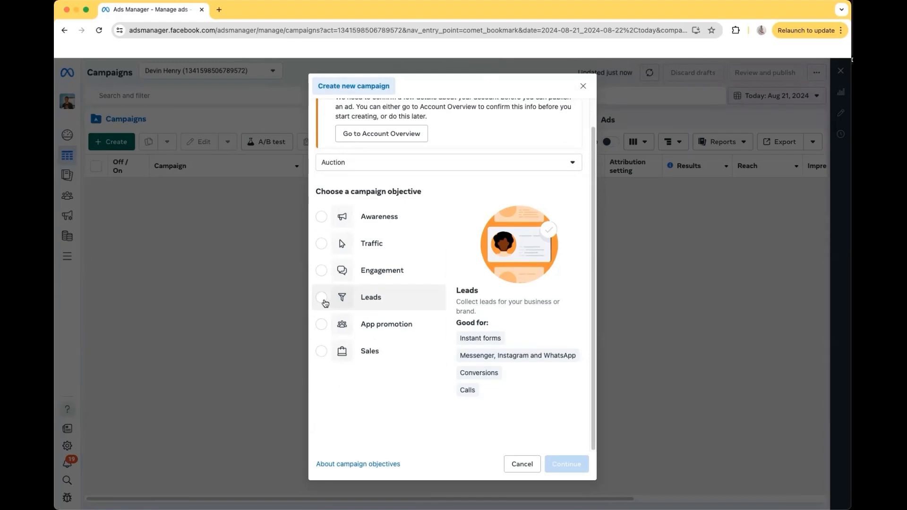
{"action": "left_click", "coordinate": [324, 300]}
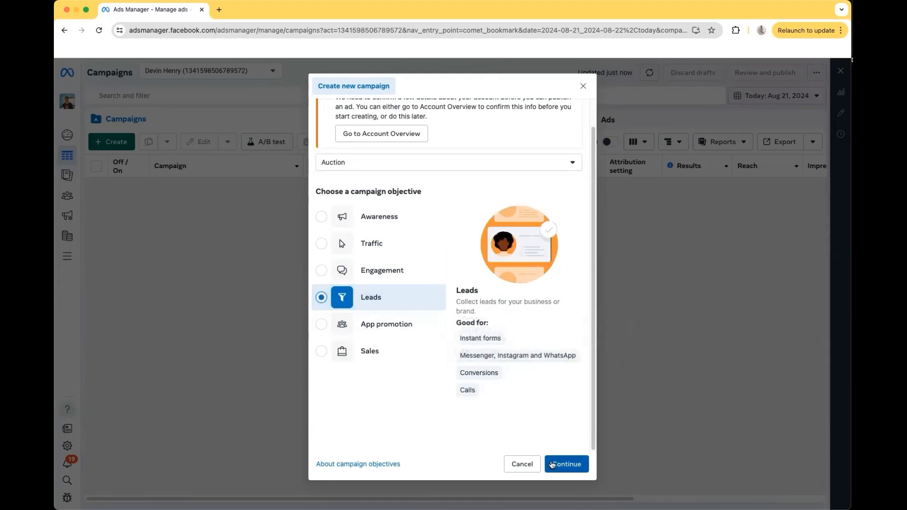
{"action": "left_click", "coordinate": [552, 464]}
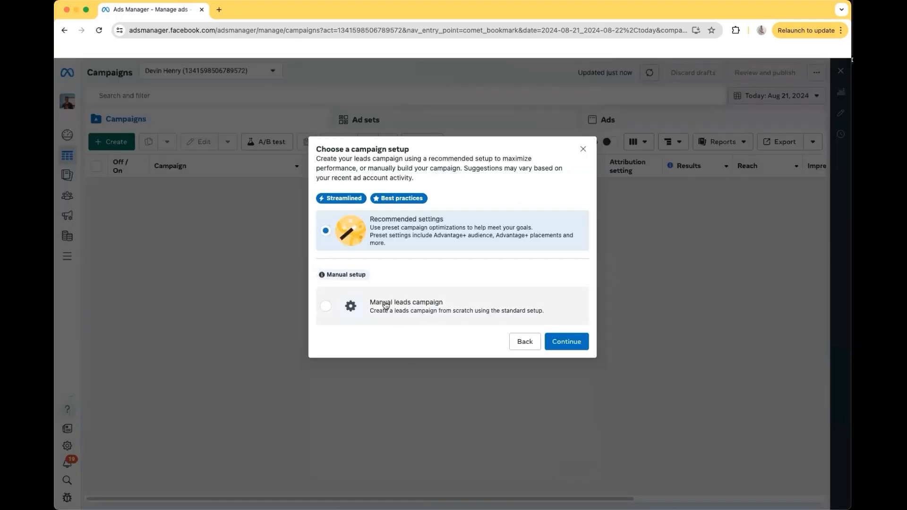
{"action": "left_click", "coordinate": [326, 311]}
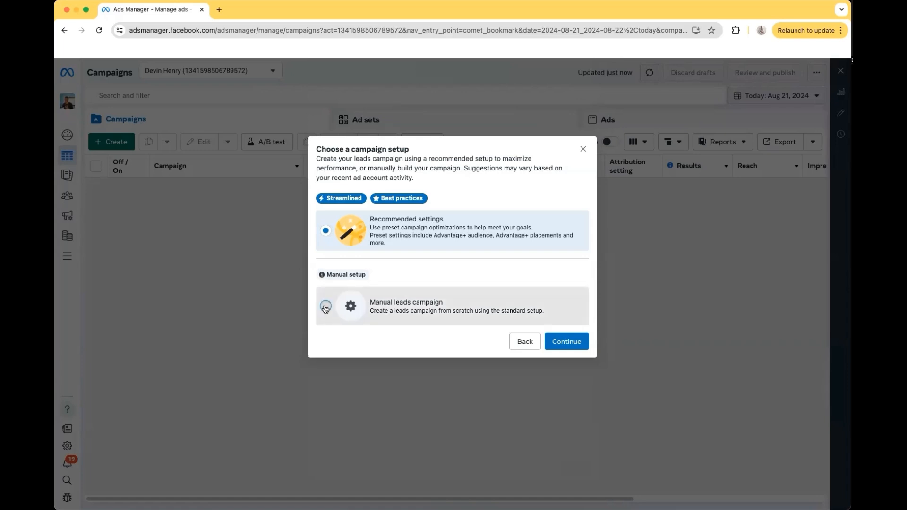
{"action": "left_click", "coordinate": [568, 343]}
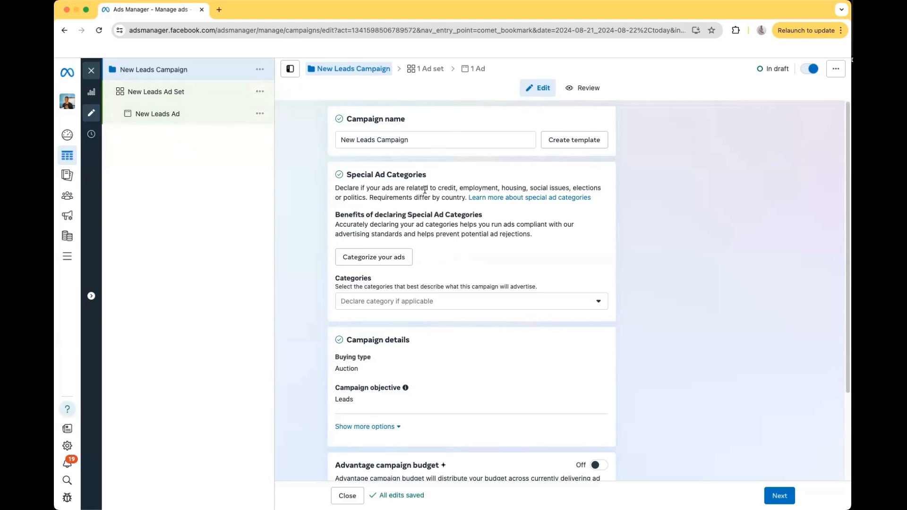
Step: Rename the campaign as "L1| Plumbing| Leads"
{"action": "left_click", "coordinate": [420, 142]}
{"action": "key", "text": "BackSpace"}
{"action": "key", "text": "BackSpace"}
{"action": "key", "text": "BackSpace"}
{"action": "key", "text": "BackSpace"}
{"action": "key", "text": "BackSpace"}
{"action": "key", "text": "BackSpace"}
{"action": "key", "text": "BackSpace"}
{"action": "key", "text": "BackSpace"}
{"action": "key", "text": "BackSpace"}
{"action": "key", "text": "BackSpace"}
{"action": "key", "text": "BackSpace"}
{"action": "key", "text": "BackSpace"}
{"action": "key", "text": "BackSpace"}
{"action": "key", "text": "BackSpace"}
{"action": "key", "text": "BackSpace"}
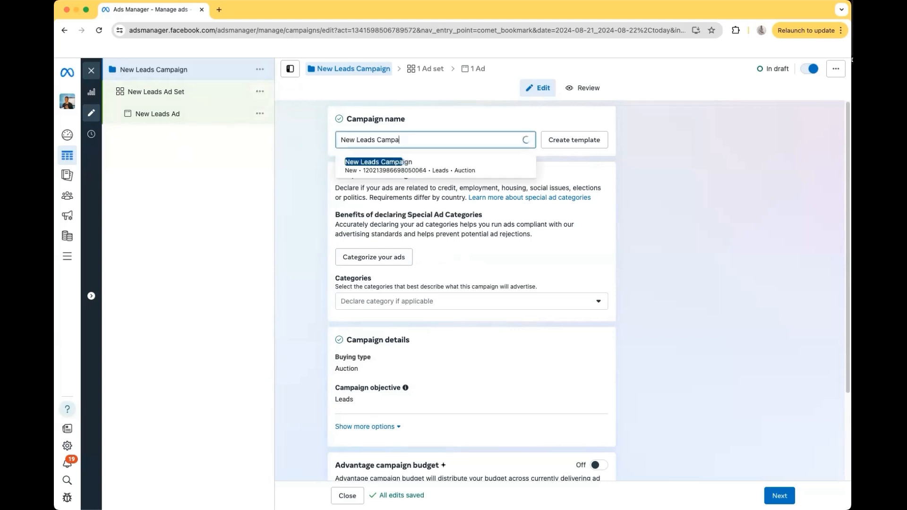
{"action": "key", "text": "BackSpace"}
{"action": "key", "text": "BackSpace"}
{"action": "key", "text": "BackSpace"}
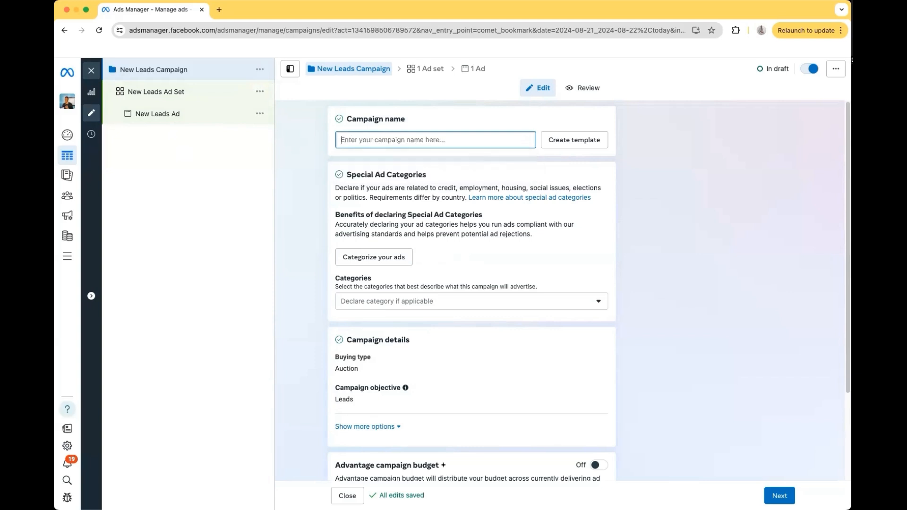
{"action": "type", "text": "L1"}
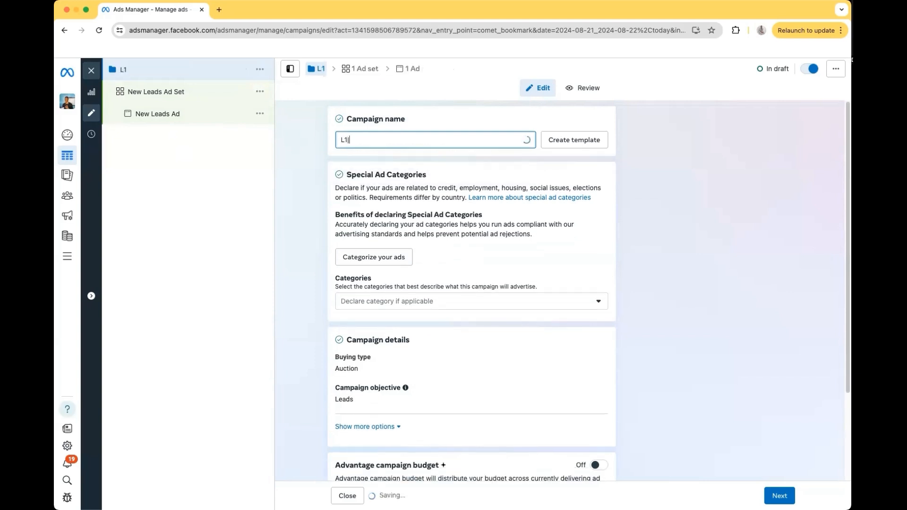
{"action": "type", "text": "| Plumb"}
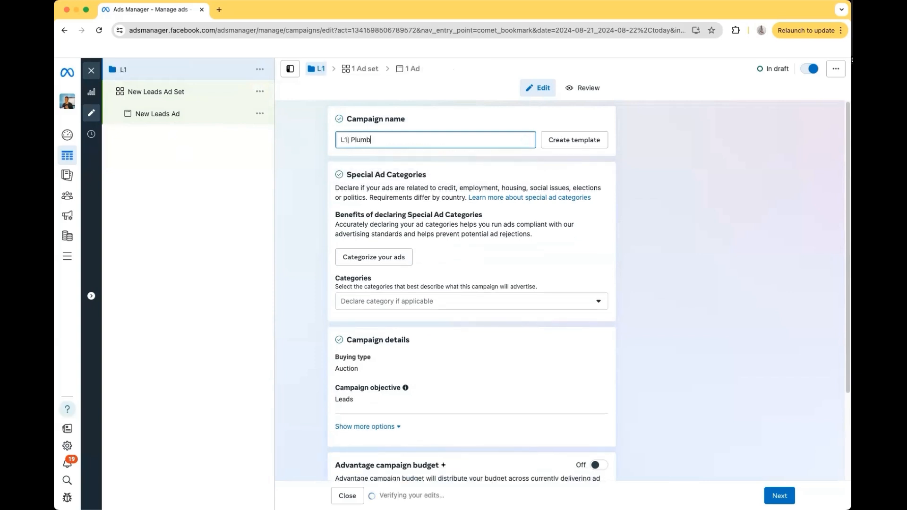
{"action": "type", "text": "ing"}
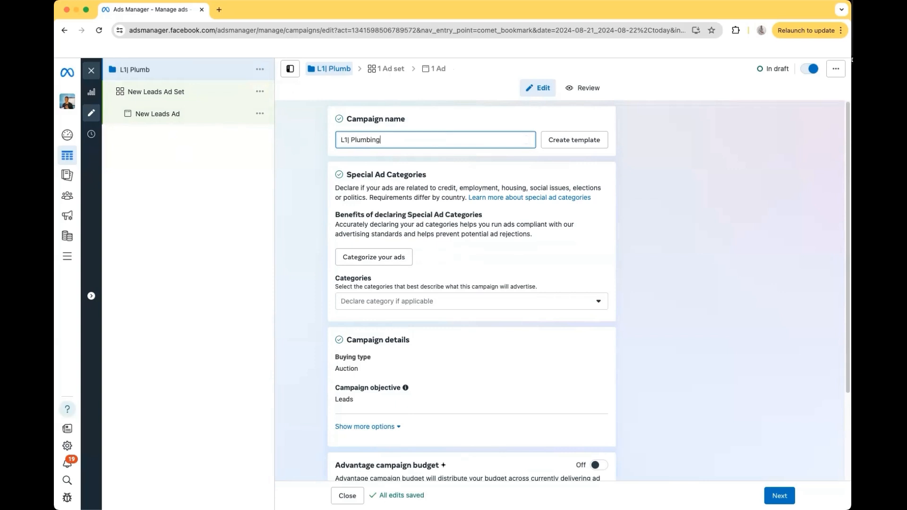
{"action": "type", "text": "|"}
{"action": "type", "text": " Le"}
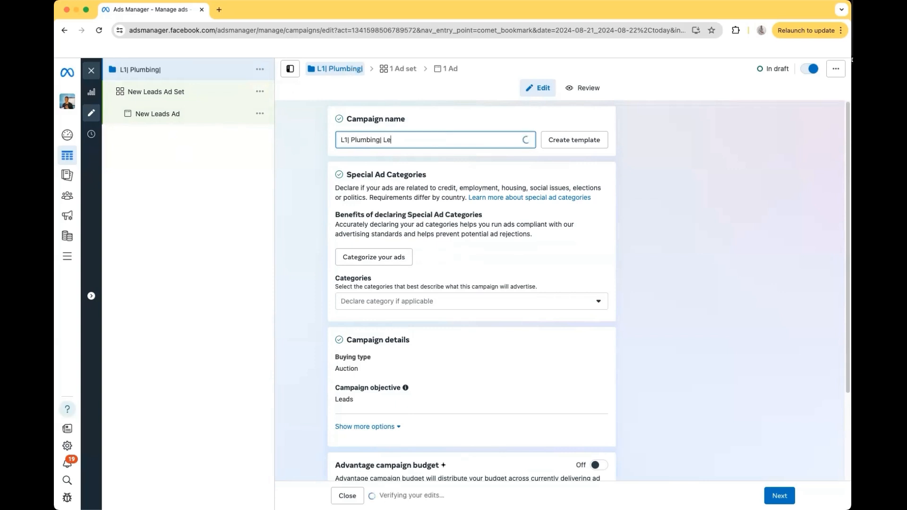
{"action": "type", "text": "ads"}
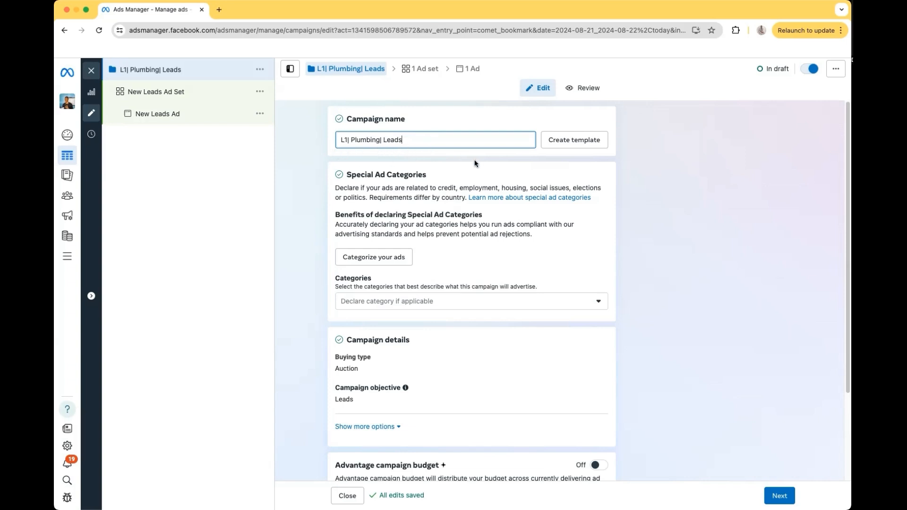
Step: Look over the remaining campaign settings and continue to the ad set settings
{"action": "scroll", "coordinate": [474, 163], "scroll_direction": "down", "scroll_amount": 1}
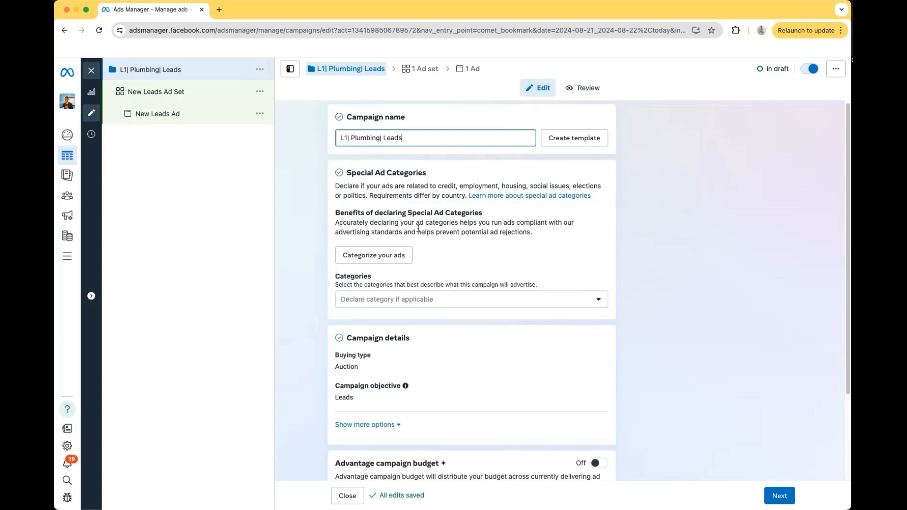
{"action": "scroll", "coordinate": [418, 229], "scroll_direction": "down", "scroll_amount": 1}
{"action": "scroll", "coordinate": [418, 228], "scroll_direction": "down", "scroll_amount": 2}
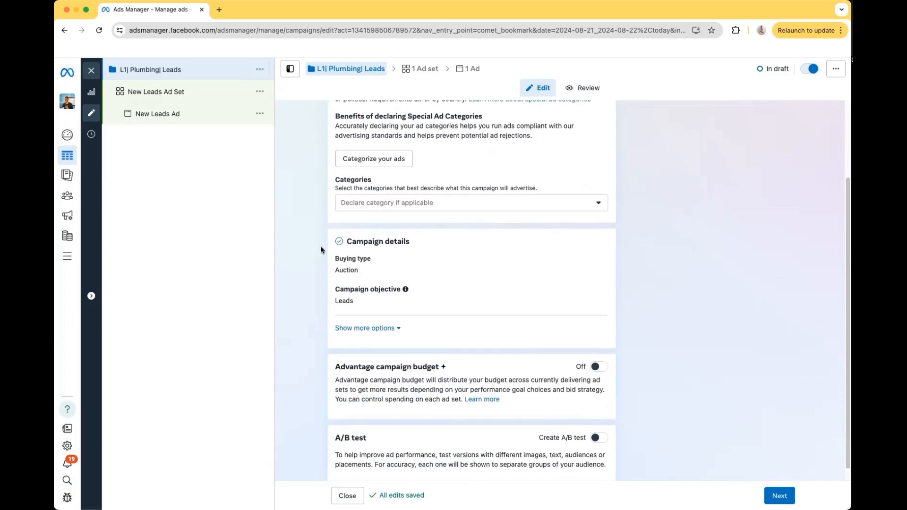
{"action": "scroll", "coordinate": [699, 314], "scroll_direction": "down", "scroll_amount": 1}
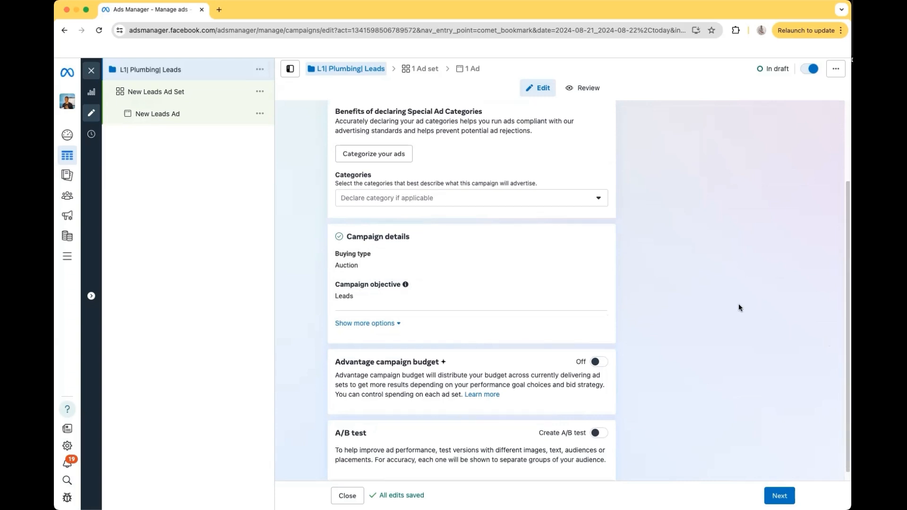
{"action": "scroll", "coordinate": [583, 280], "scroll_direction": "up", "scroll_amount": 3}
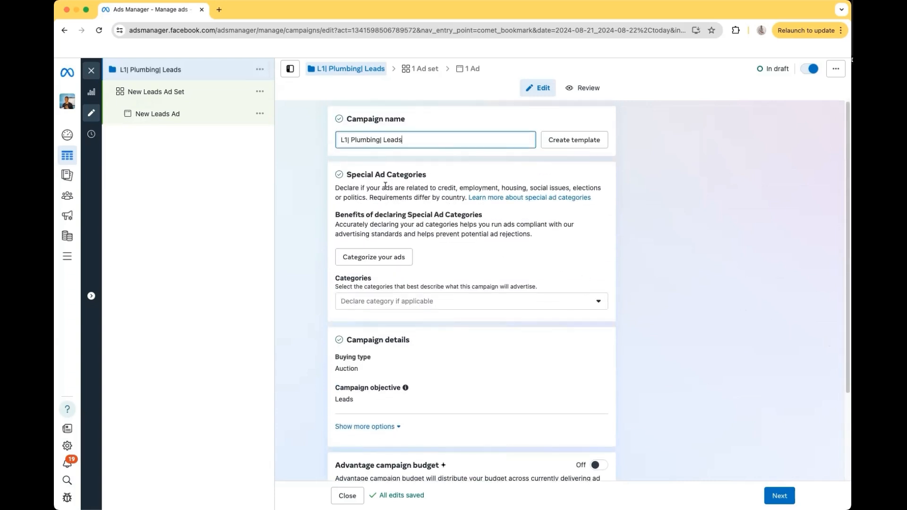
{"action": "scroll", "coordinate": [661, 267], "scroll_direction": "down", "scroll_amount": 3}
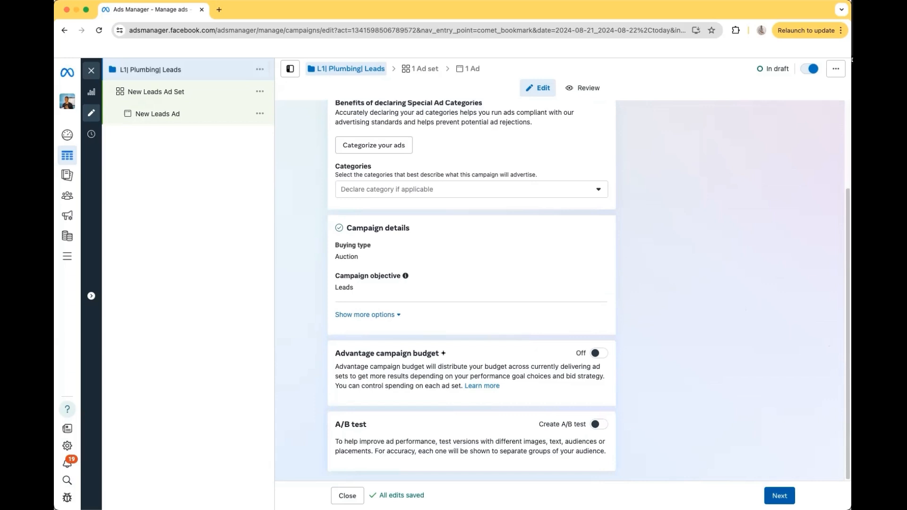
{"action": "left_click", "coordinate": [776, 496]}
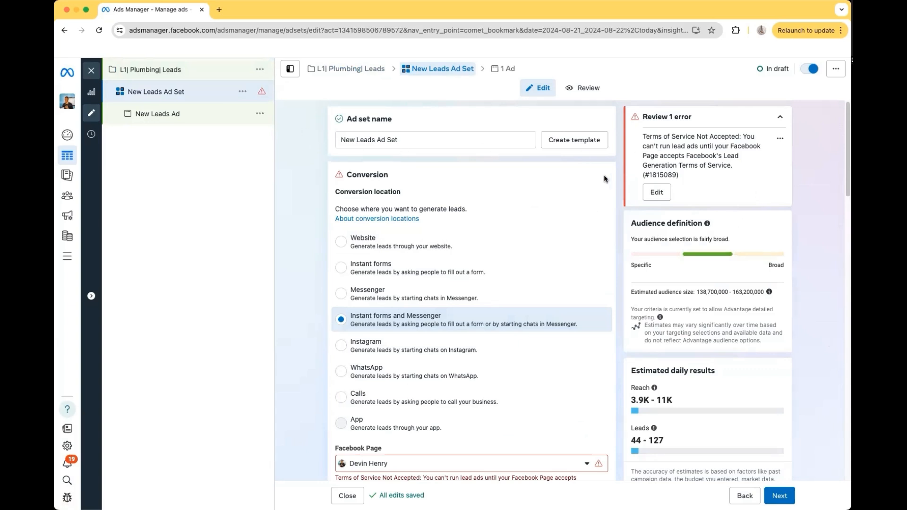
Step: Clear the default name of the ad set, leaving the name field empty
{"action": "left_click", "coordinate": [424, 144]}
{"action": "key", "text": "BackSpace"}
{"action": "key", "text": "BackSpace"}
{"action": "key", "text": "BackSpace"}
{"action": "key", "text": "BackSpace"}
{"action": "key", "text": "BackSpace"}
{"action": "key", "text": "BackSpace"}
{"action": "key", "text": "BackSpace"}
{"action": "key", "text": "BackSpace"}
{"action": "key", "text": "BackSpace"}
{"action": "key", "text": "BackSpace"}
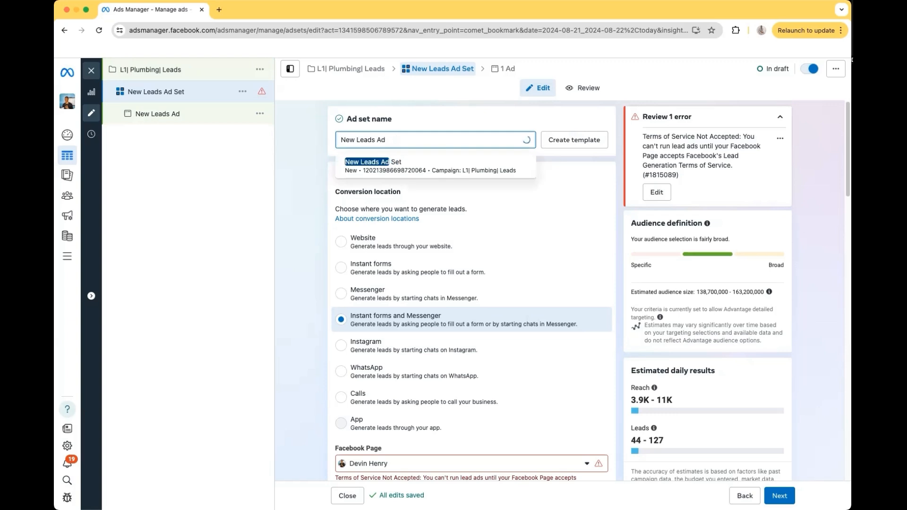
{"action": "key", "text": "BackSpace"}
{"action": "key", "text": "BackSpace"}
{"action": "key", "text": "BackSpace"}
{"action": "key", "text": "BackSpace"}
{"action": "key", "text": "BackSpace"}
{"action": "key", "text": "BackSpace"}
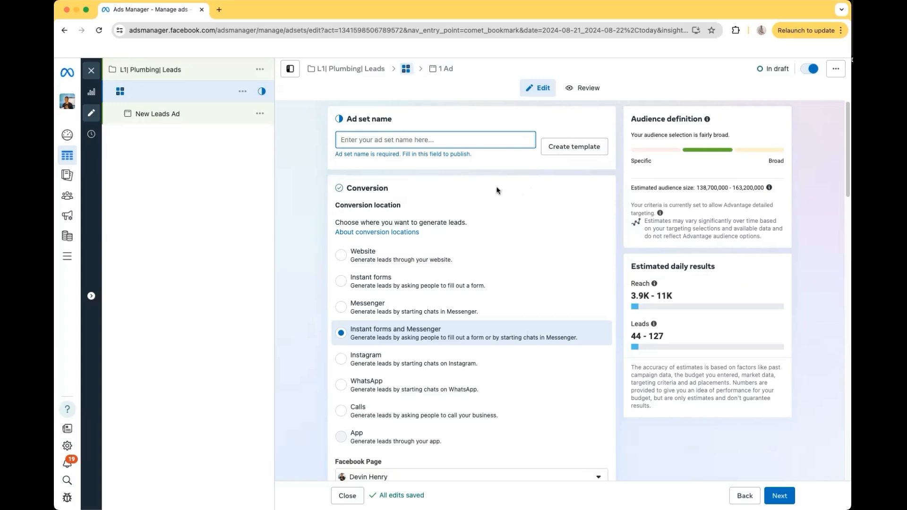
Step: Set the ad set's conversion location to Website
{"action": "scroll", "coordinate": [496, 191], "scroll_direction": "down", "scroll_amount": 3}
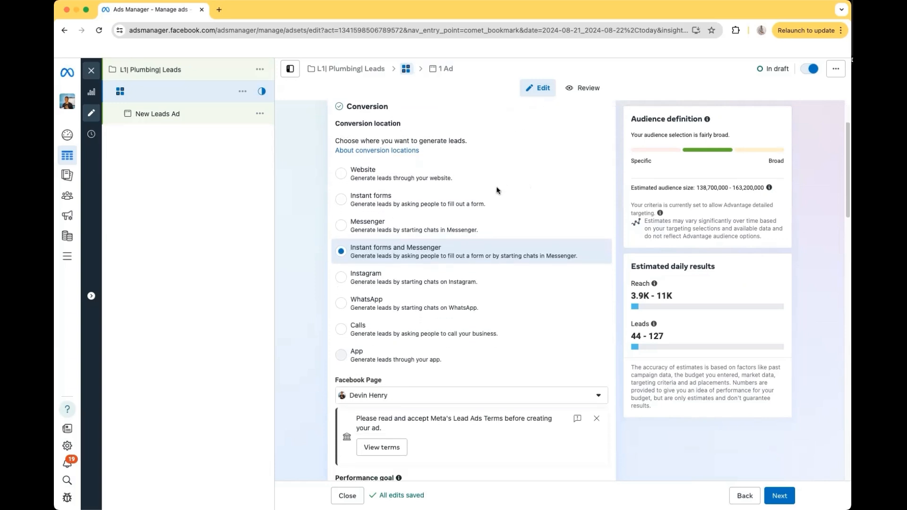
{"action": "scroll", "coordinate": [496, 190], "scroll_direction": "up", "scroll_amount": 2}
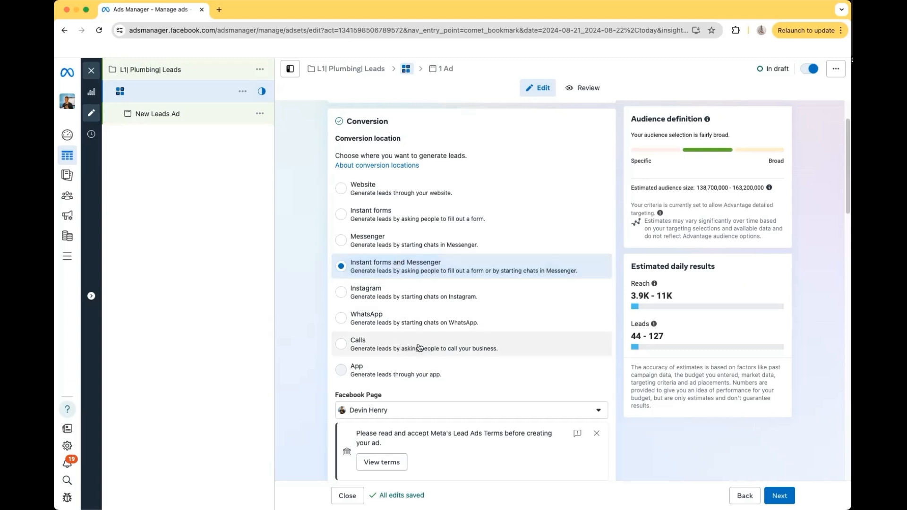
{"action": "left_click", "coordinate": [429, 197]}
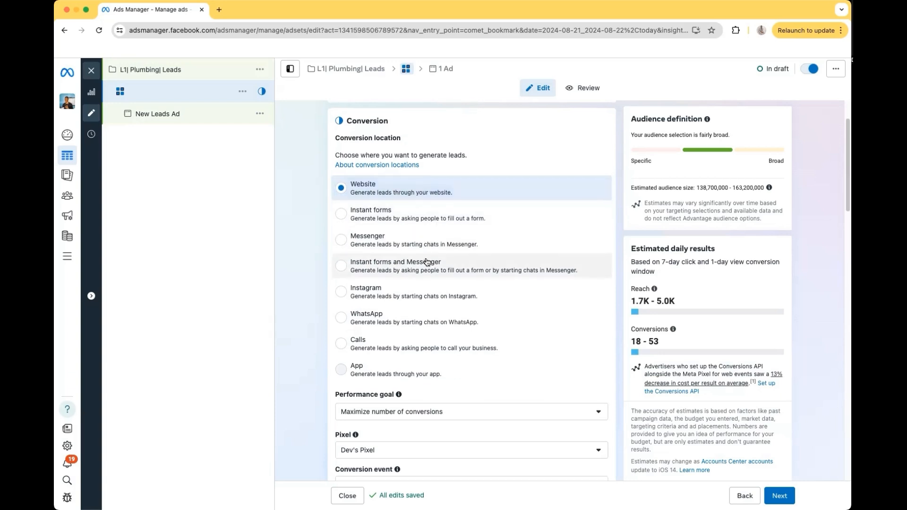
Step: Choose Lead as the ad set's conversion event
{"action": "scroll", "coordinate": [429, 264], "scroll_direction": "down", "scroll_amount": 2}
{"action": "scroll", "coordinate": [428, 269], "scroll_direction": "down", "scroll_amount": 2}
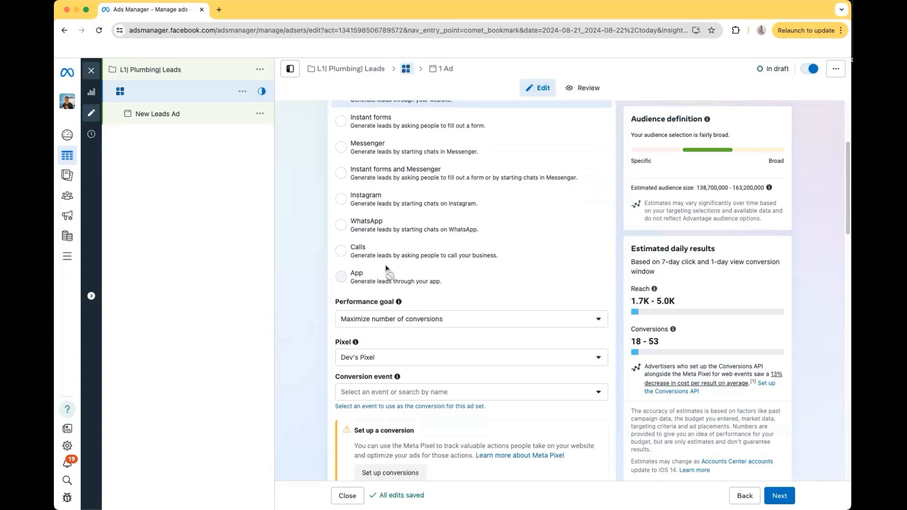
{"action": "scroll", "coordinate": [448, 312], "scroll_direction": "up", "scroll_amount": 1}
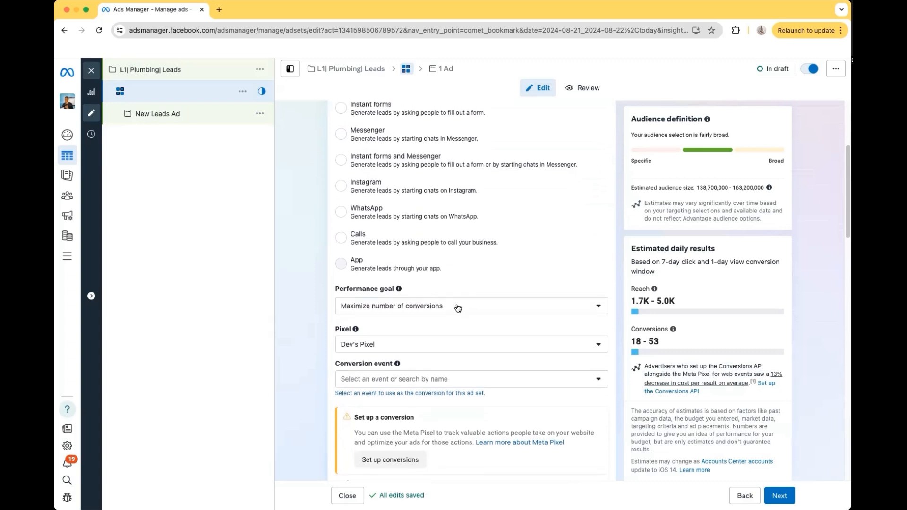
{"action": "scroll", "coordinate": [451, 297], "scroll_direction": "down", "scroll_amount": 1}
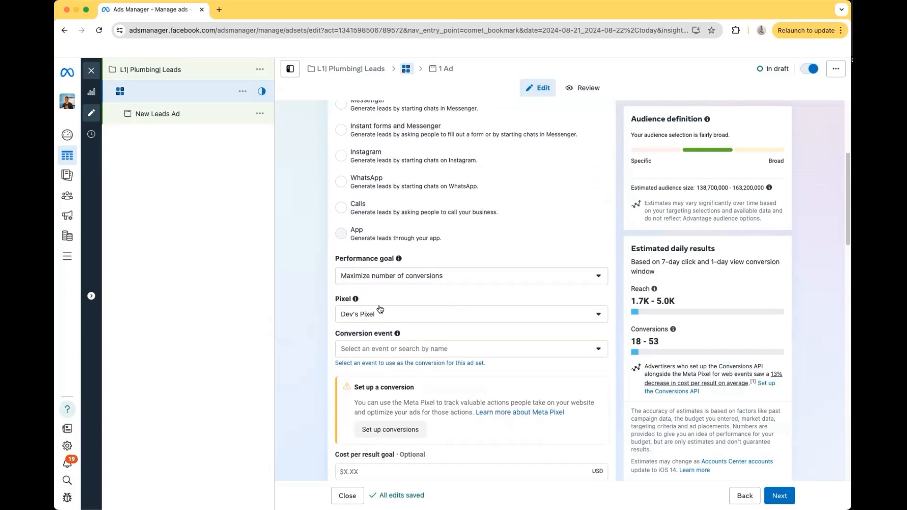
{"action": "scroll", "coordinate": [465, 325], "scroll_direction": "down", "scroll_amount": 2}
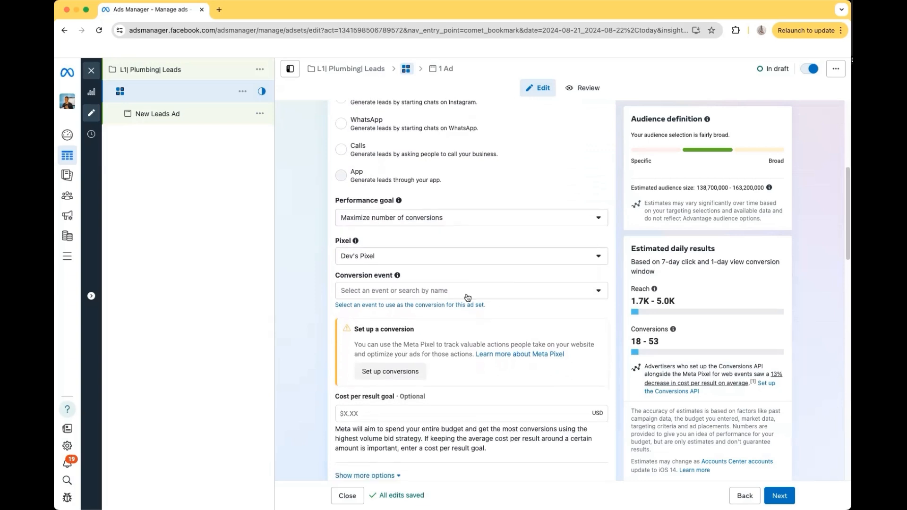
{"action": "left_click", "coordinate": [467, 296]}
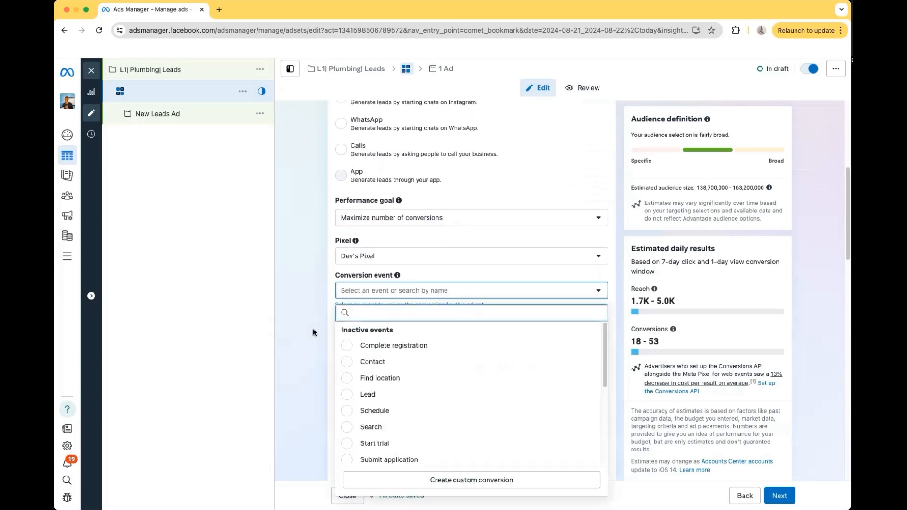
{"action": "left_click", "coordinate": [347, 394]}
Step: Look over the ad set's conversion, dynamic creative, budget, schedule and audience control settings
{"action": "scroll", "coordinate": [456, 289], "scroll_direction": "down", "scroll_amount": 1}
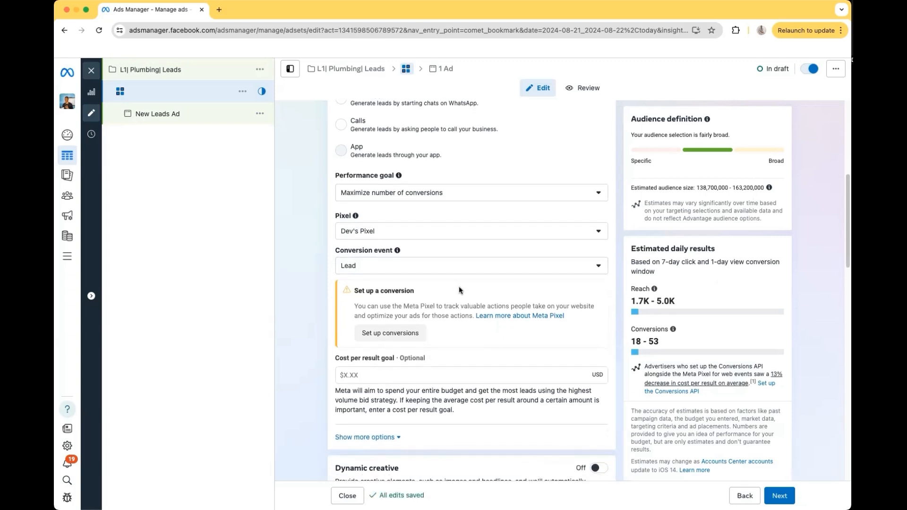
{"action": "scroll", "coordinate": [457, 289], "scroll_direction": "down", "scroll_amount": 1}
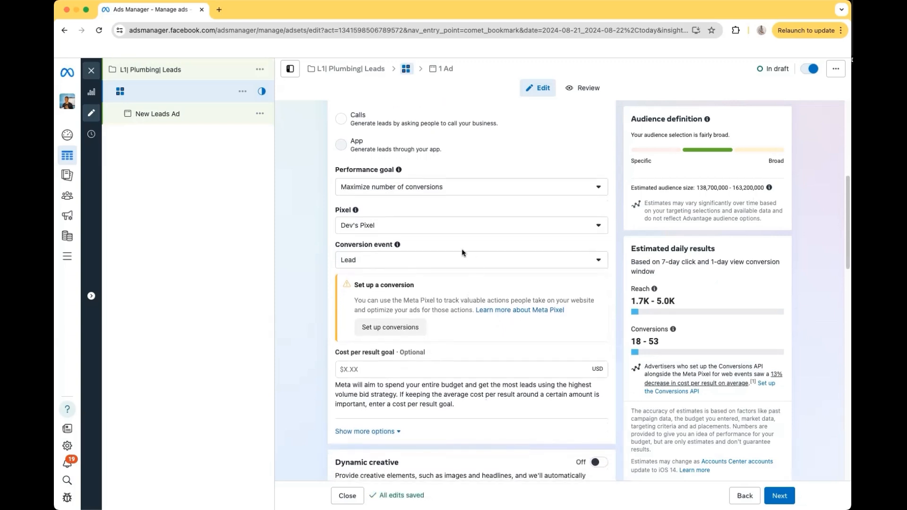
{"action": "scroll", "coordinate": [461, 249], "scroll_direction": "down", "scroll_amount": 5}
{"action": "scroll", "coordinate": [461, 248], "scroll_direction": "down", "scroll_amount": 6}
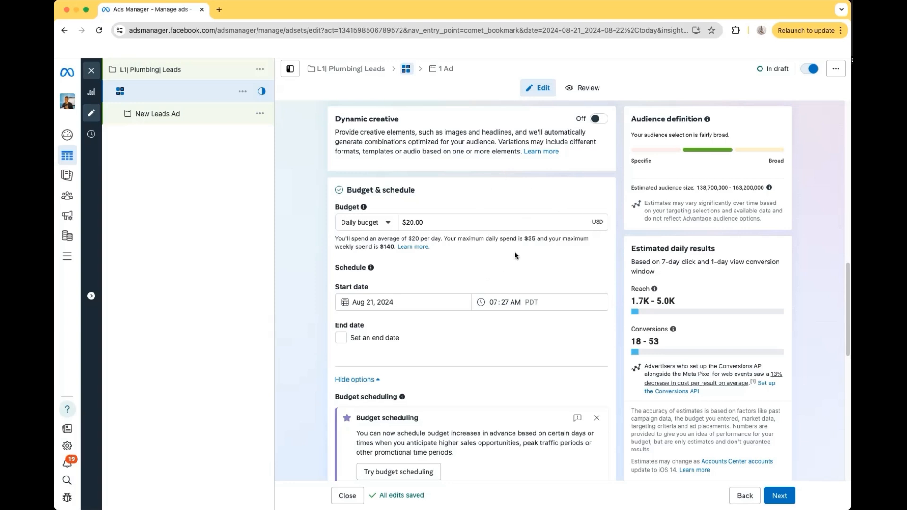
{"action": "scroll", "coordinate": [501, 253], "scroll_direction": "down", "scroll_amount": 2}
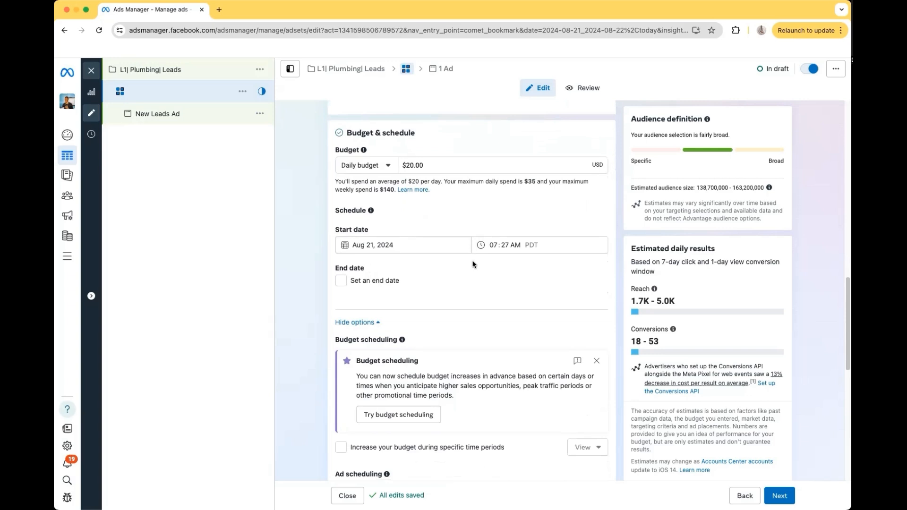
{"action": "scroll", "coordinate": [370, 287], "scroll_direction": "down", "scroll_amount": 1}
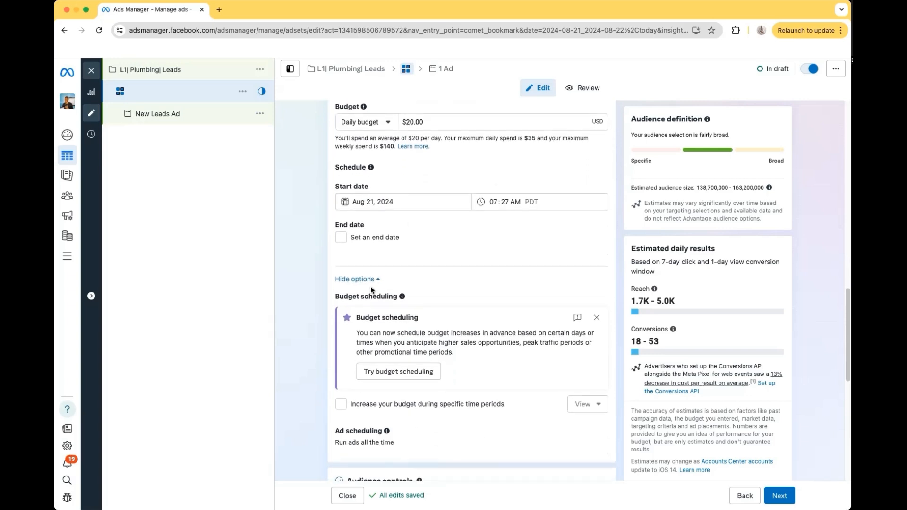
{"action": "scroll", "coordinate": [370, 287], "scroll_direction": "down", "scroll_amount": 2}
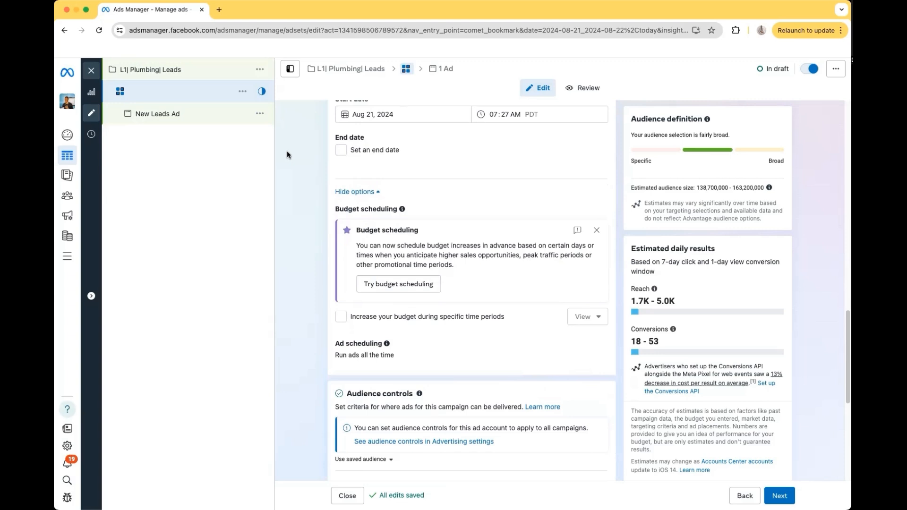
{"action": "scroll", "coordinate": [421, 158], "scroll_direction": "down", "scroll_amount": 2}
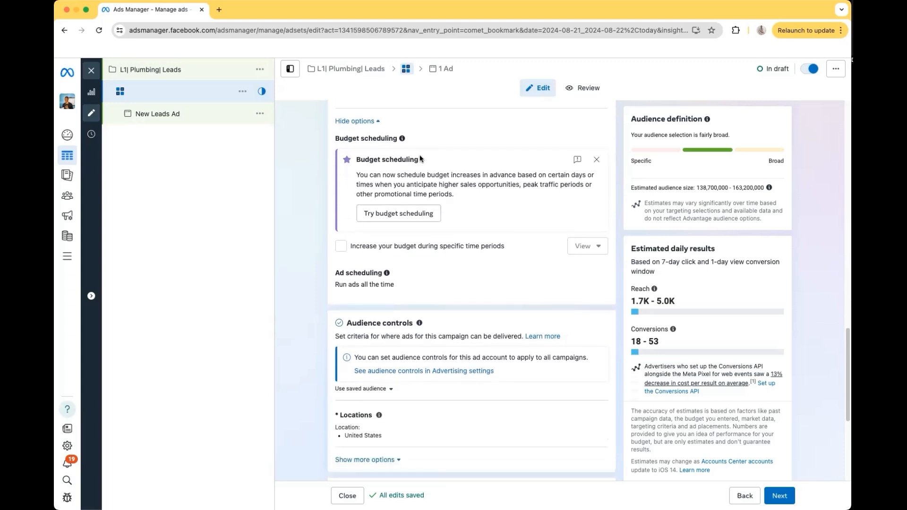
{"action": "scroll", "coordinate": [420, 159], "scroll_direction": "down", "scroll_amount": 3}
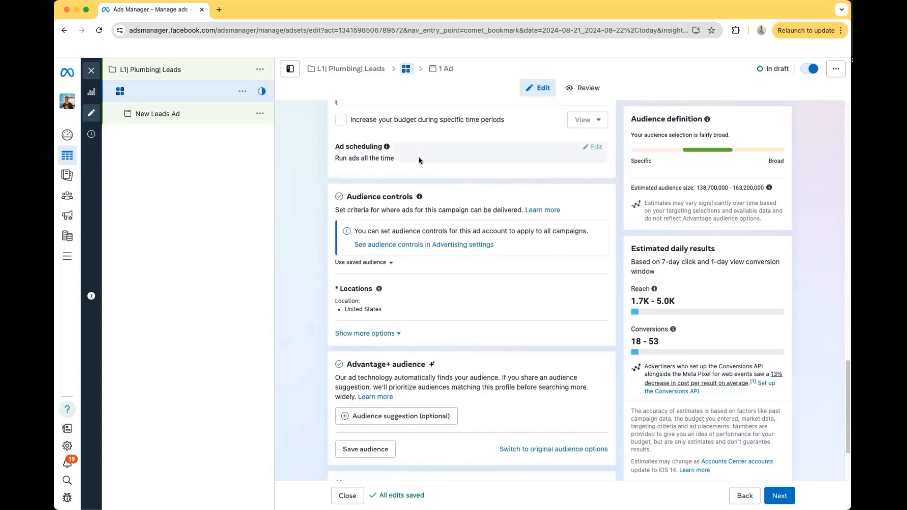
{"action": "scroll", "coordinate": [418, 160], "scroll_direction": "up", "scroll_amount": 2}
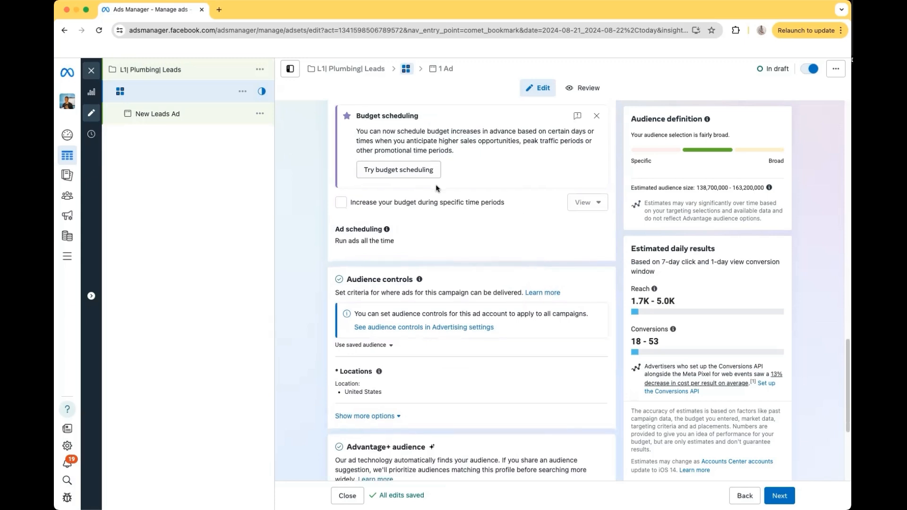
{"action": "scroll", "coordinate": [425, 189], "scroll_direction": "down", "scroll_amount": 2}
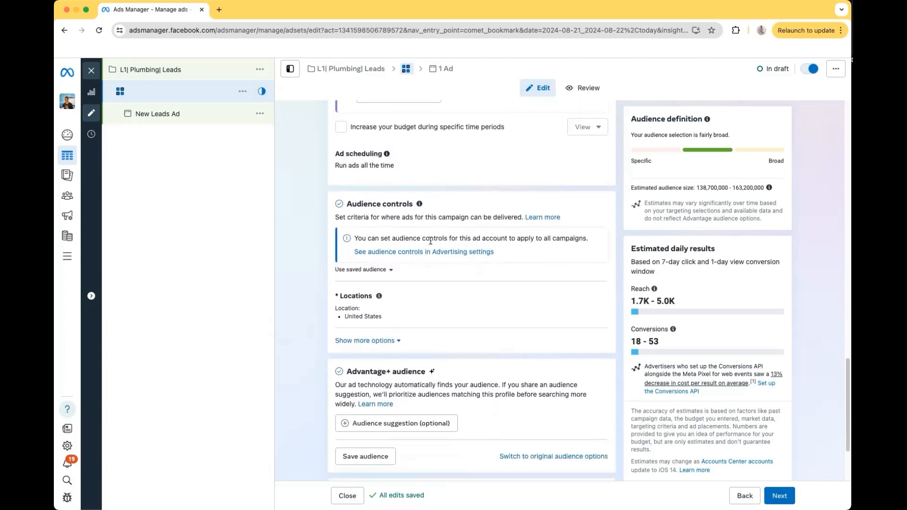
Step: Open the ad set's audience locations for editing and remove United States
{"action": "scroll", "coordinate": [400, 271], "scroll_direction": "down", "scroll_amount": 1}
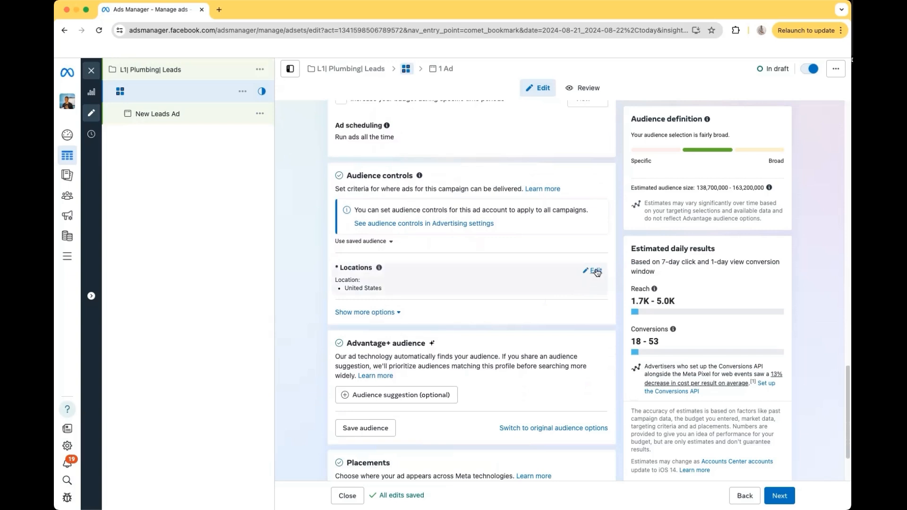
{"action": "left_click", "coordinate": [595, 270]}
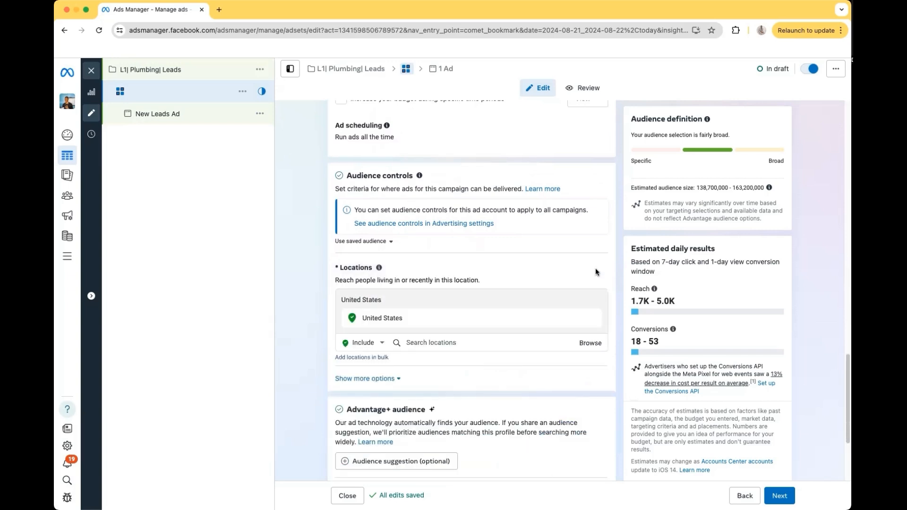
{"action": "mouse_move", "coordinate": [593, 319]}
{"action": "left_click", "coordinate": [593, 318]}
Step: Search the locations for Philadelphia and include the city of Philadelphia, Pennsylvania in the ad set's audience
{"action": "left_click", "coordinate": [470, 324]}
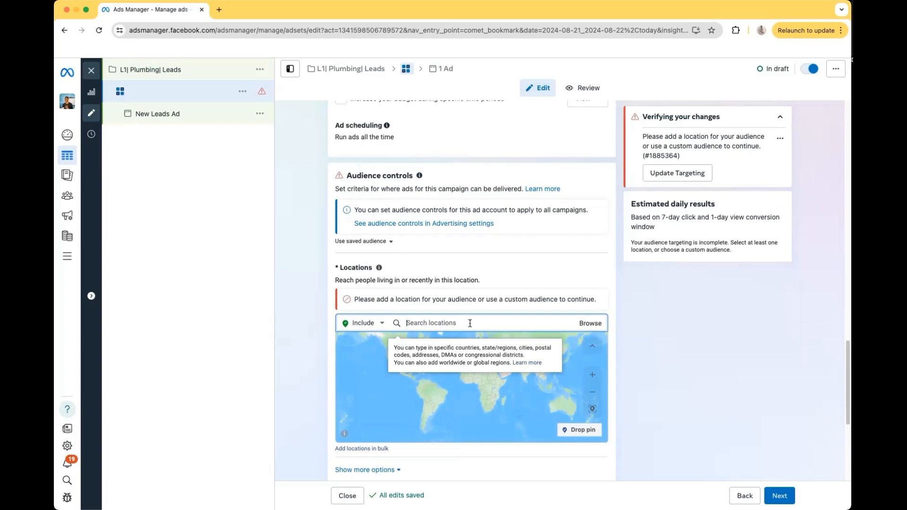
{"action": "type", "text": "phila"}
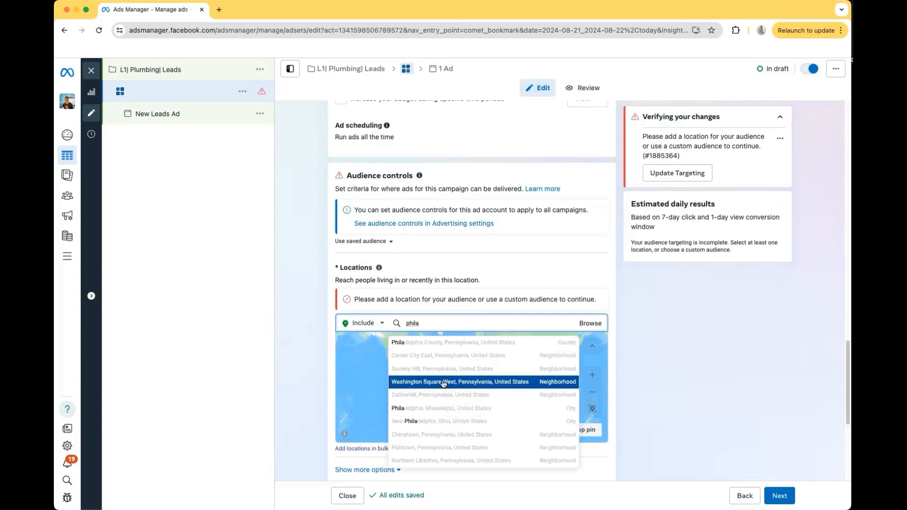
{"action": "type", "text": "delp"}
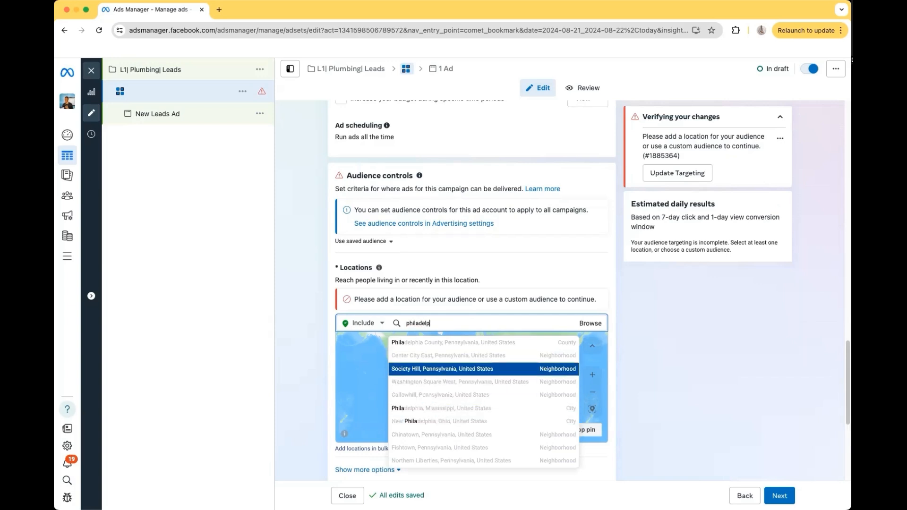
{"action": "type", "text": "hia p"}
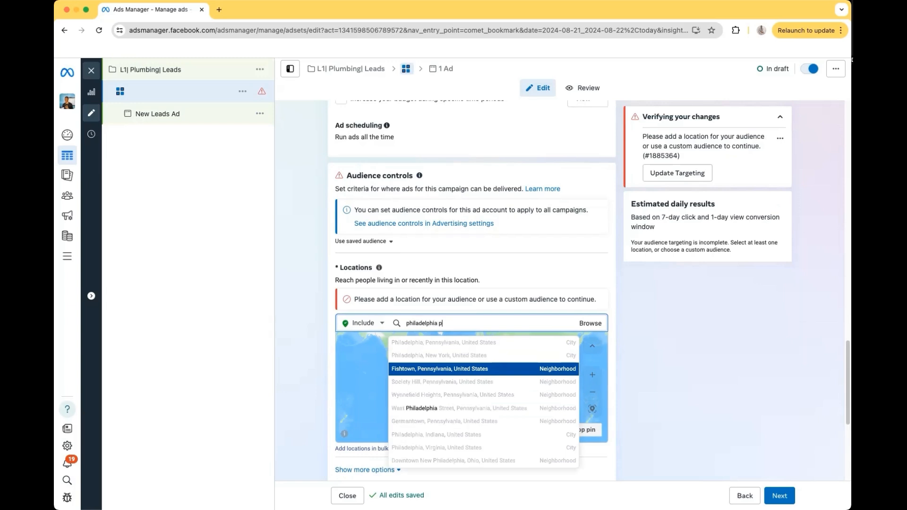
{"action": "left_click", "coordinate": [420, 343]}
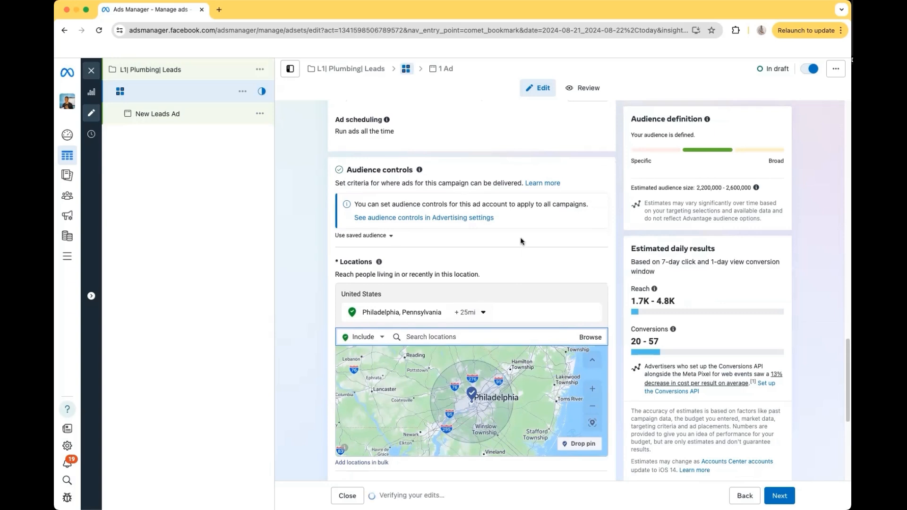
Step: Examine the radius options of the Philadelphia location and close them without a change
{"action": "scroll", "coordinate": [518, 235], "scroll_direction": "down", "scroll_amount": 1}
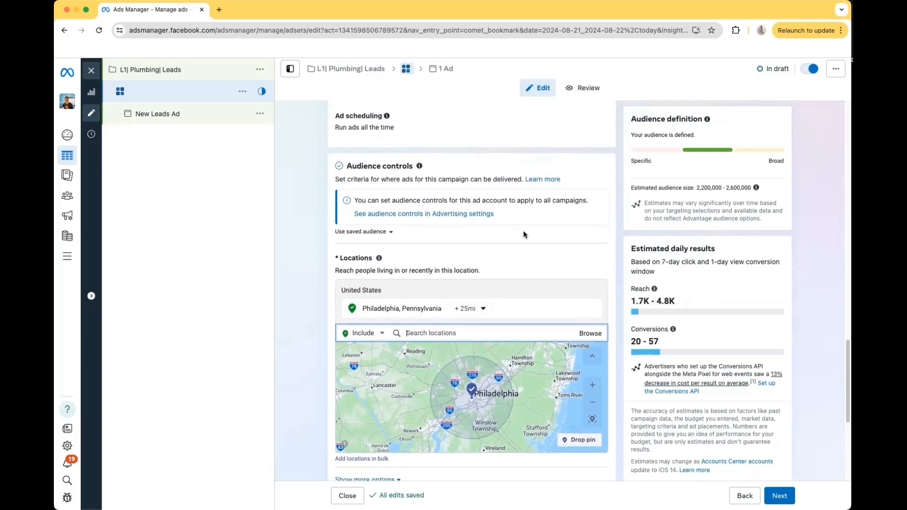
{"action": "scroll", "coordinate": [524, 234], "scroll_direction": "down", "scroll_amount": 1}
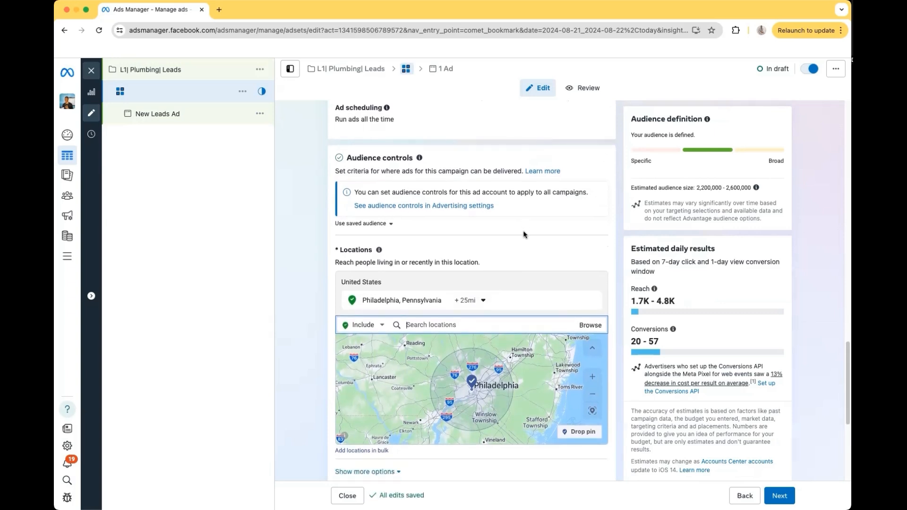
{"action": "scroll", "coordinate": [523, 234], "scroll_direction": "down", "scroll_amount": 2}
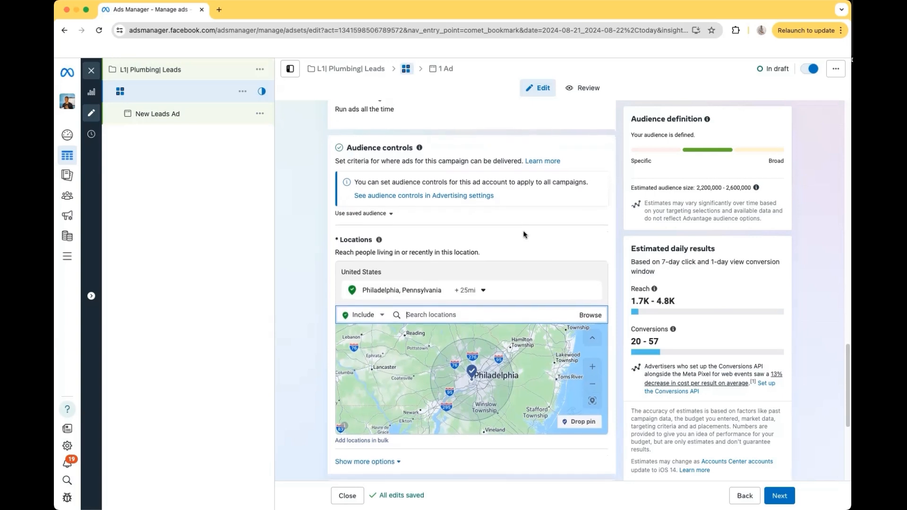
{"action": "scroll", "coordinate": [523, 235], "scroll_direction": "down", "scroll_amount": 2}
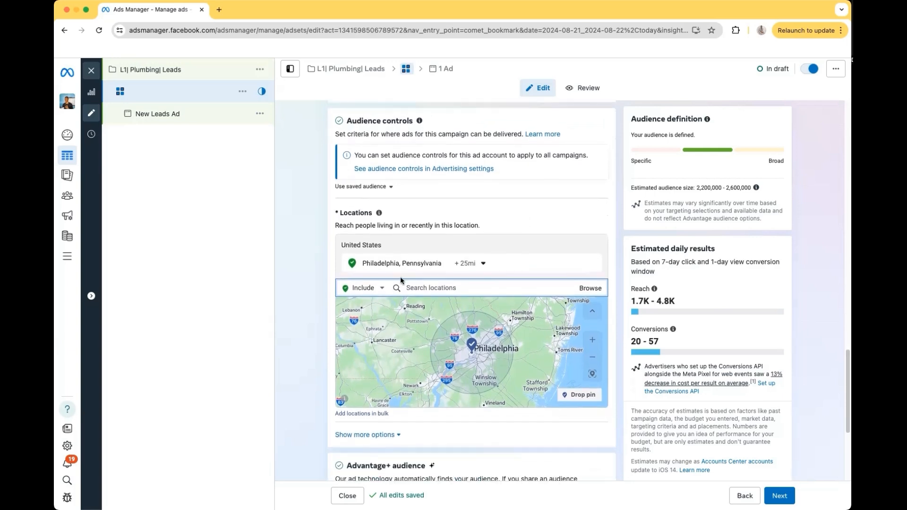
{"action": "left_click", "coordinate": [477, 268]}
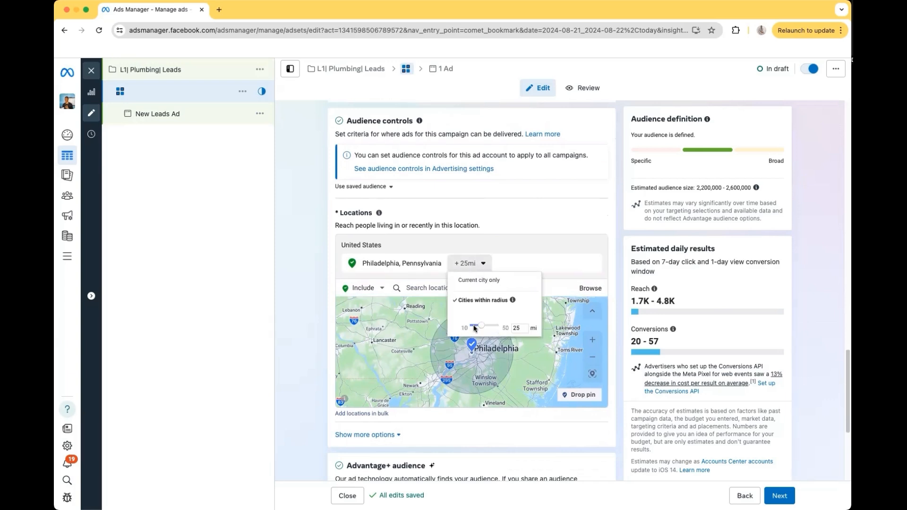
{"action": "left_click", "coordinate": [496, 228]}
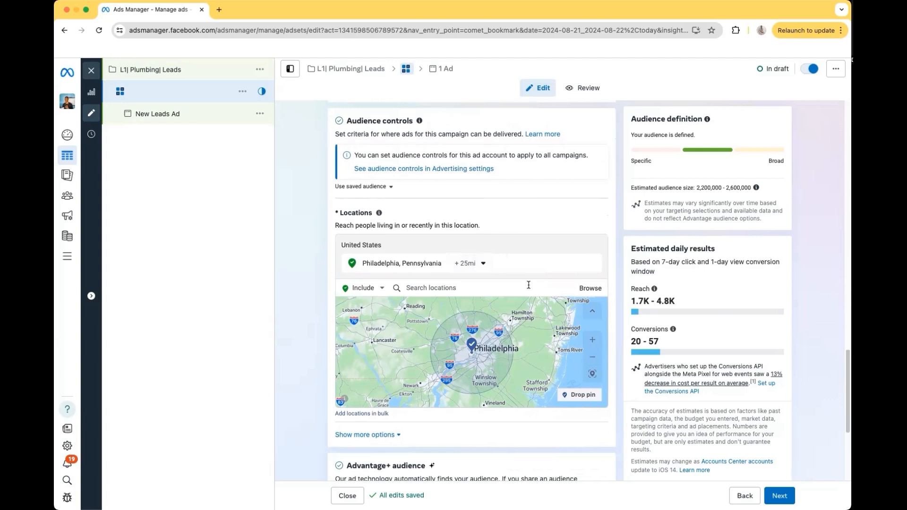
Step: Name the ad set "Philadelphia 25+ mile radius"
{"action": "scroll", "coordinate": [533, 226], "scroll_direction": "down", "scroll_amount": 3}
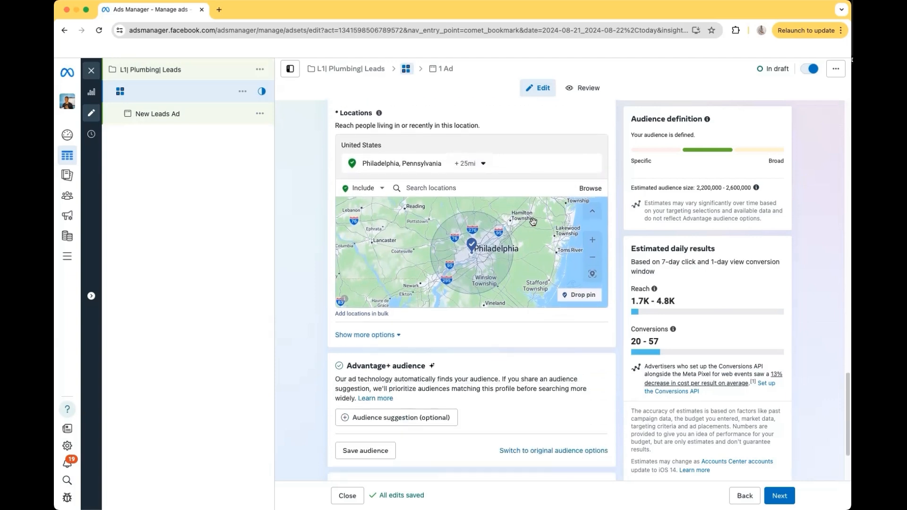
{"action": "scroll", "coordinate": [472, 323], "scroll_direction": "down", "scroll_amount": 3}
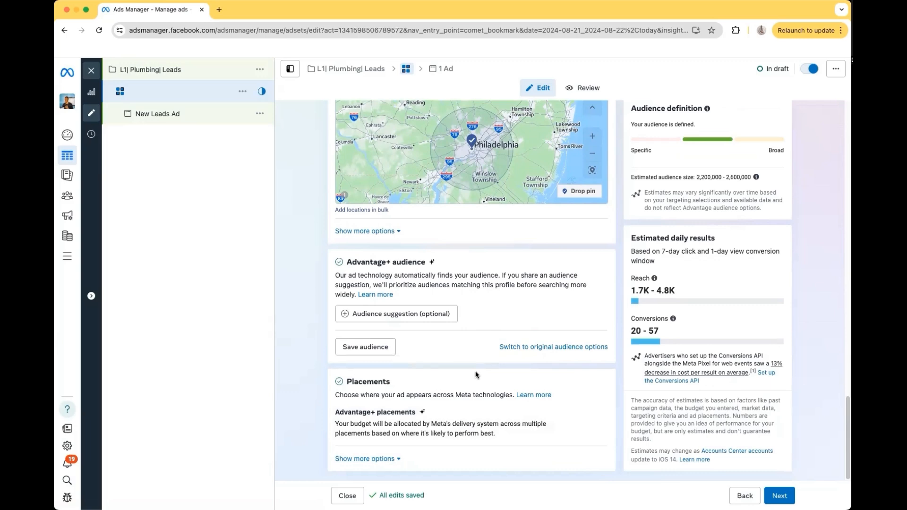
{"action": "scroll", "coordinate": [475, 374], "scroll_direction": "up", "scroll_amount": 15}
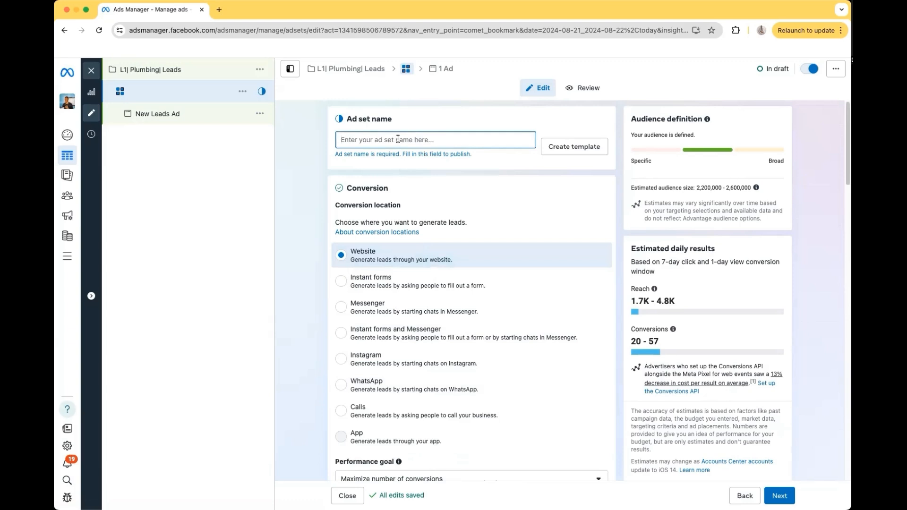
{"action": "type", "text": "Philadelphi"}
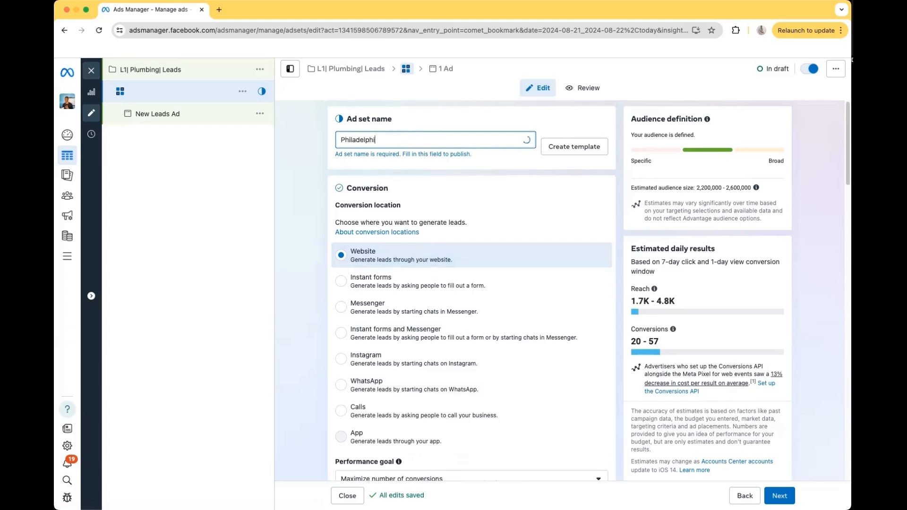
{"action": "type", "text": "a 25"}
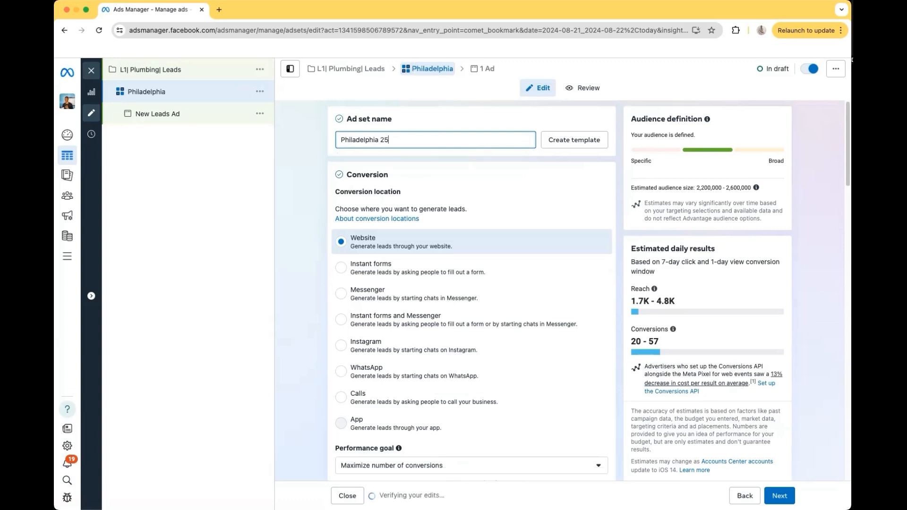
{"action": "type", "text": "+ mile radius"}
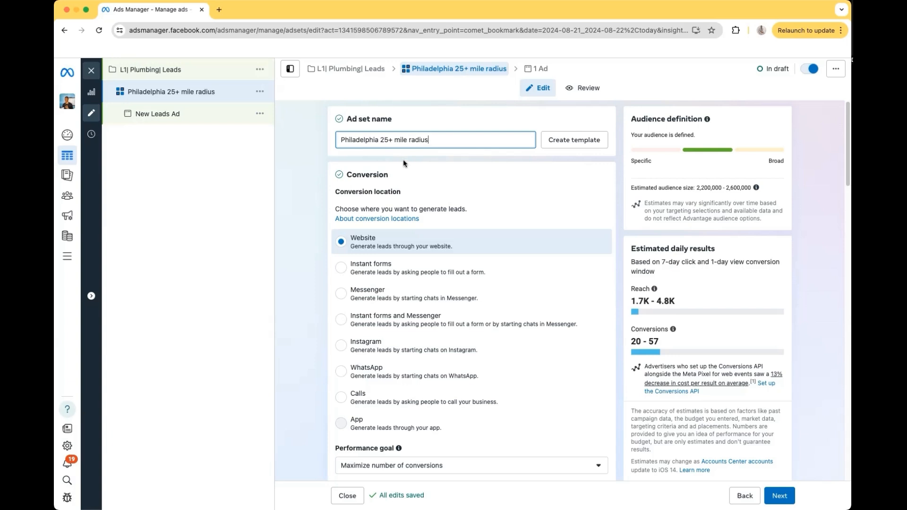
Step: Look over the rest of the ad set's settings and continue to the ad settings
{"action": "scroll", "coordinate": [417, 183], "scroll_direction": "down", "scroll_amount": 1}
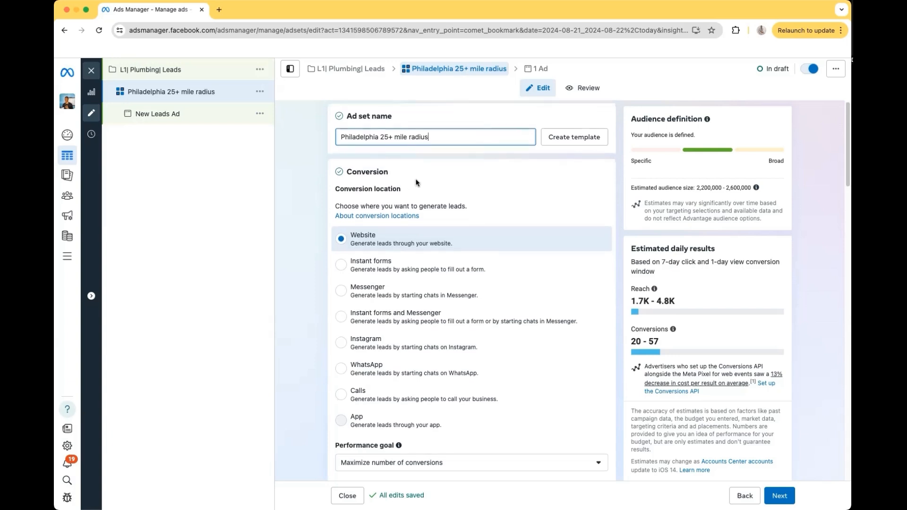
{"action": "scroll", "coordinate": [417, 183], "scroll_direction": "down", "scroll_amount": 1}
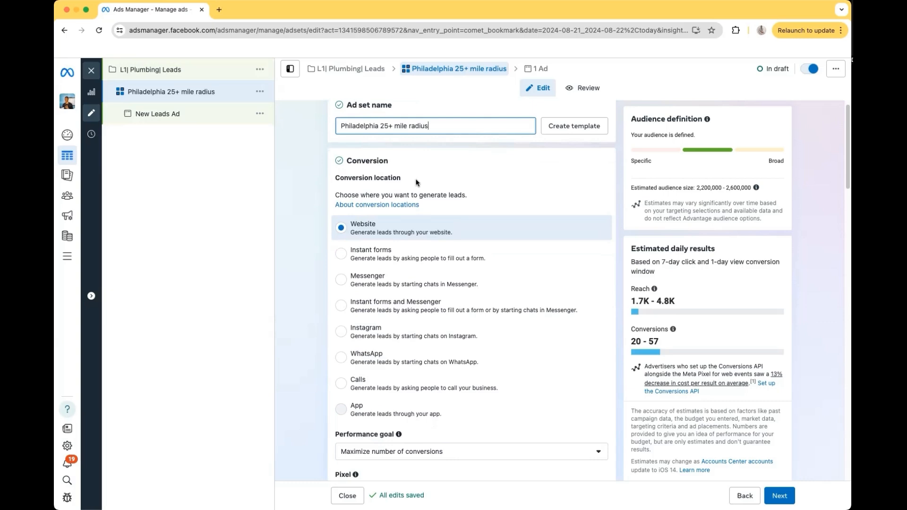
{"action": "scroll", "coordinate": [415, 180], "scroll_direction": "down", "scroll_amount": 15}
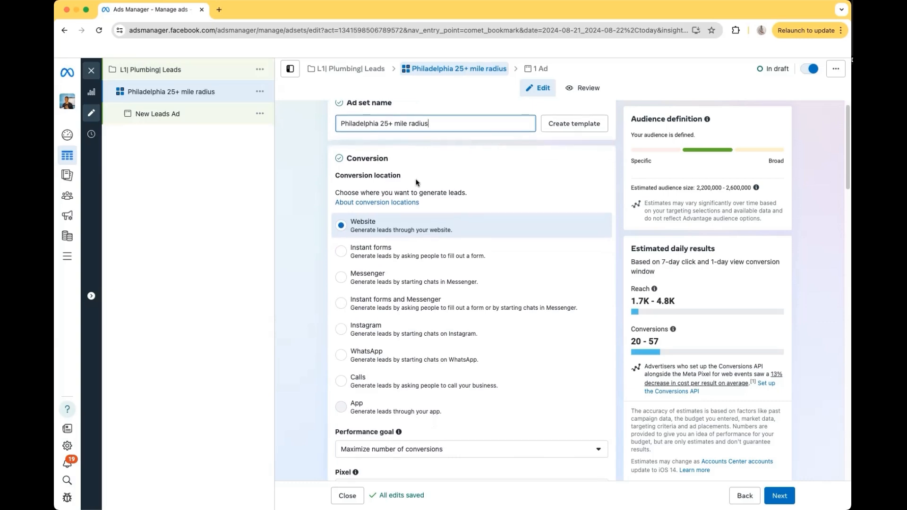
{"action": "scroll", "coordinate": [424, 183], "scroll_direction": "down", "scroll_amount": 10}
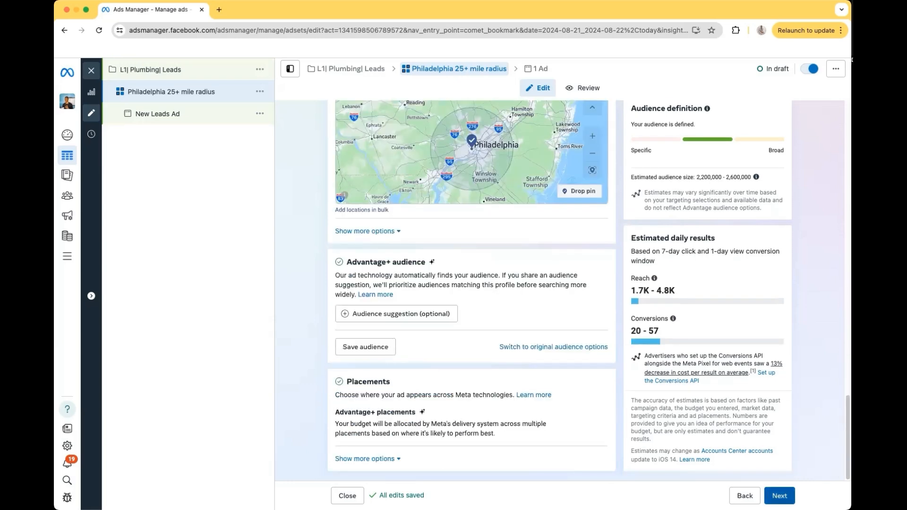
{"action": "left_click", "coordinate": [779, 496]}
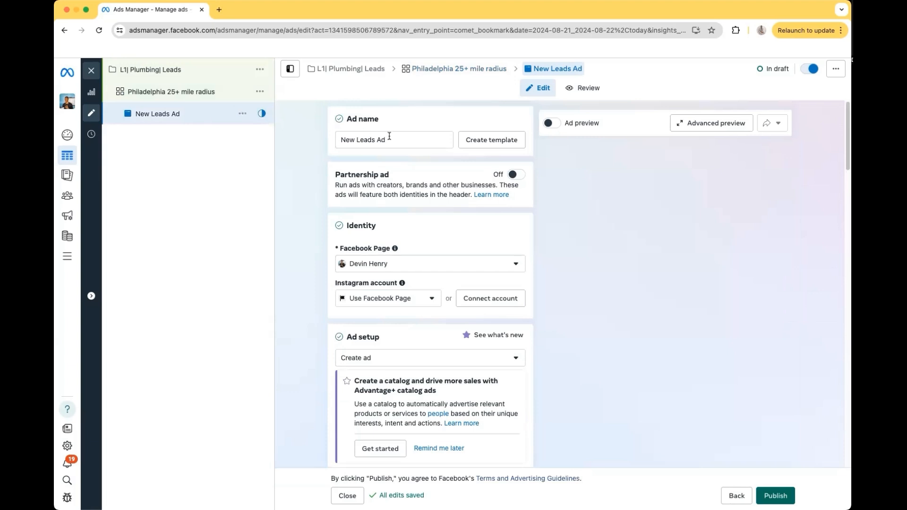
Step: Name the ad "Video 1"
{"action": "left_click_drag", "start_coordinate": [399, 137], "coordinate": [330, 139]}
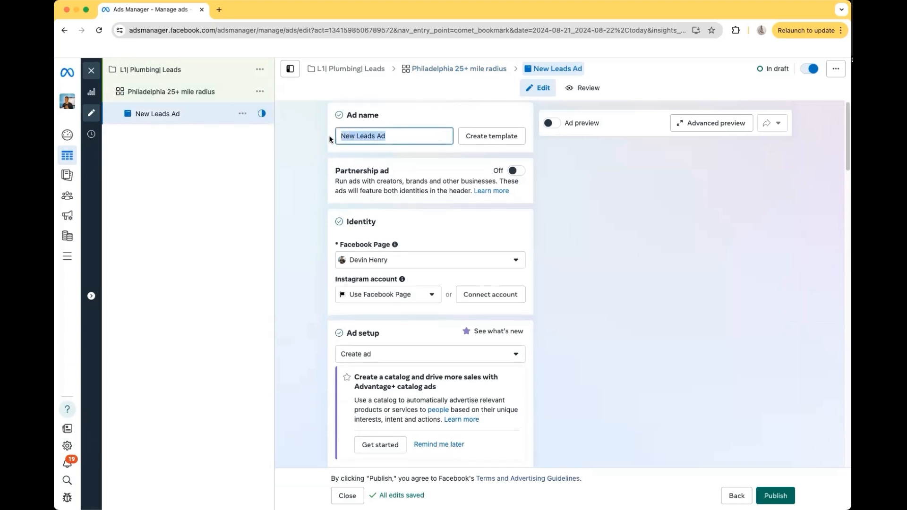
{"action": "key", "text": "BackSpace"}
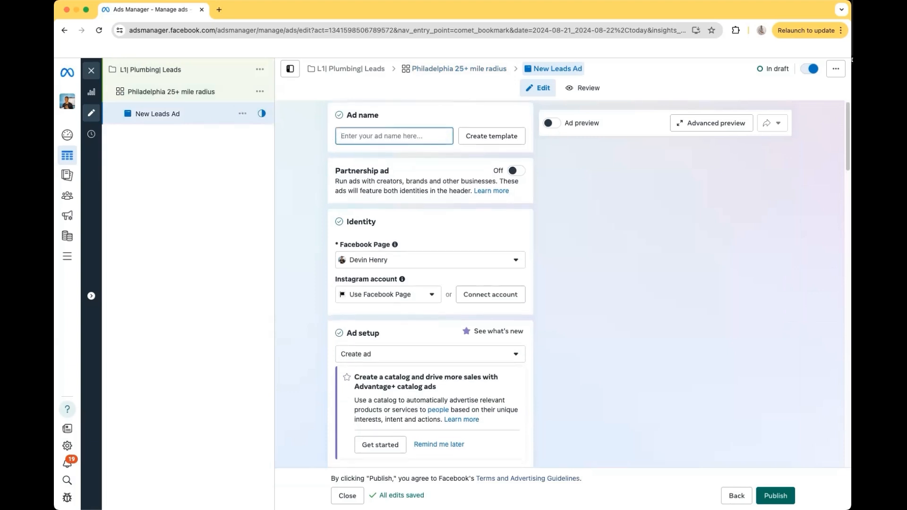
{"action": "type", "text": "Video 1"}
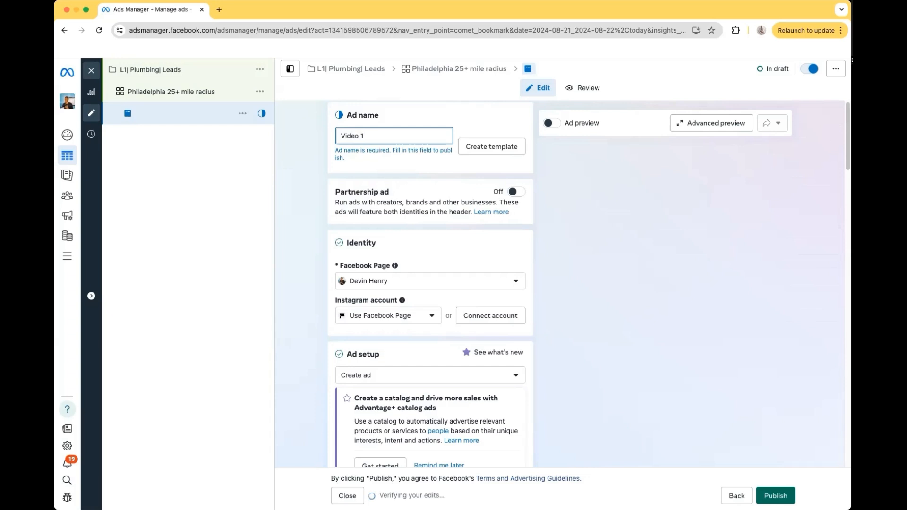
{"action": "left_click", "coordinate": [377, 115]}
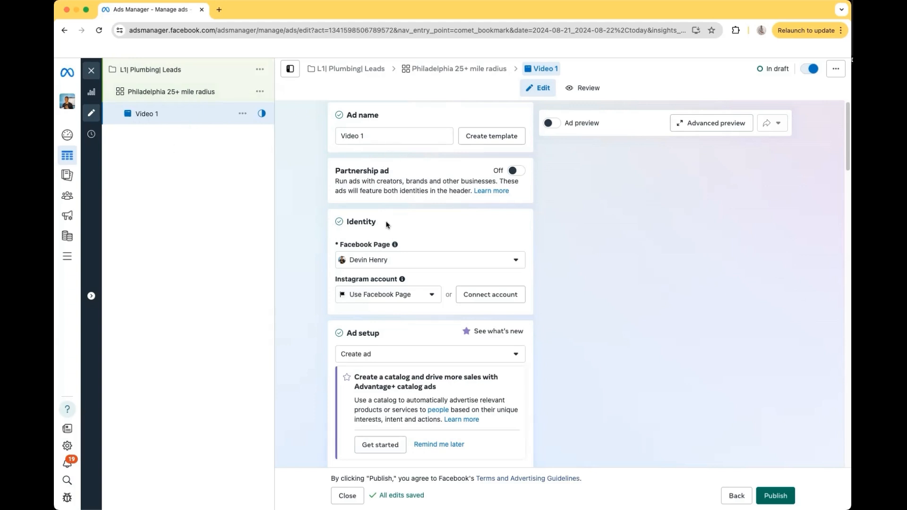
Step: Look over the ad's identity, ad setup, format and ad sources settings down to the ad creative section
{"action": "scroll", "coordinate": [387, 223], "scroll_direction": "down", "scroll_amount": 2}
{"action": "scroll", "coordinate": [387, 224], "scroll_direction": "down", "scroll_amount": 2}
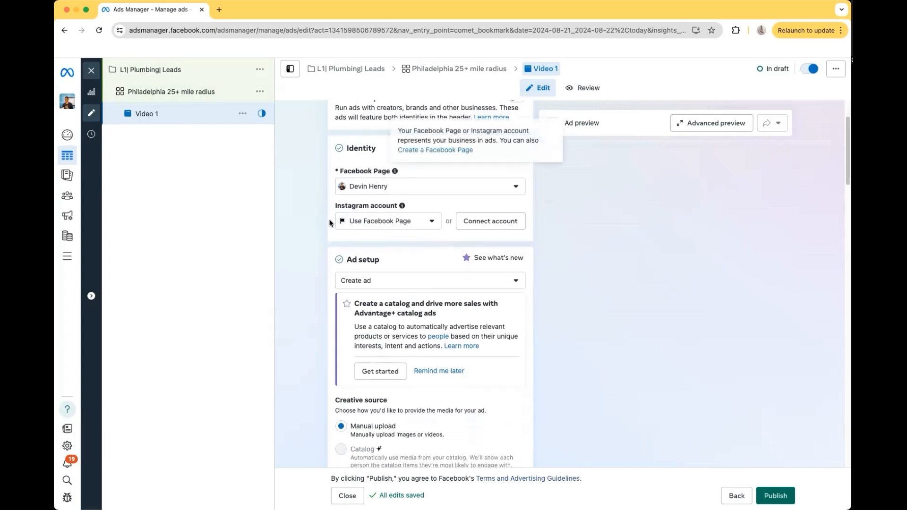
{"action": "scroll", "coordinate": [468, 164], "scroll_direction": "down", "scroll_amount": 1}
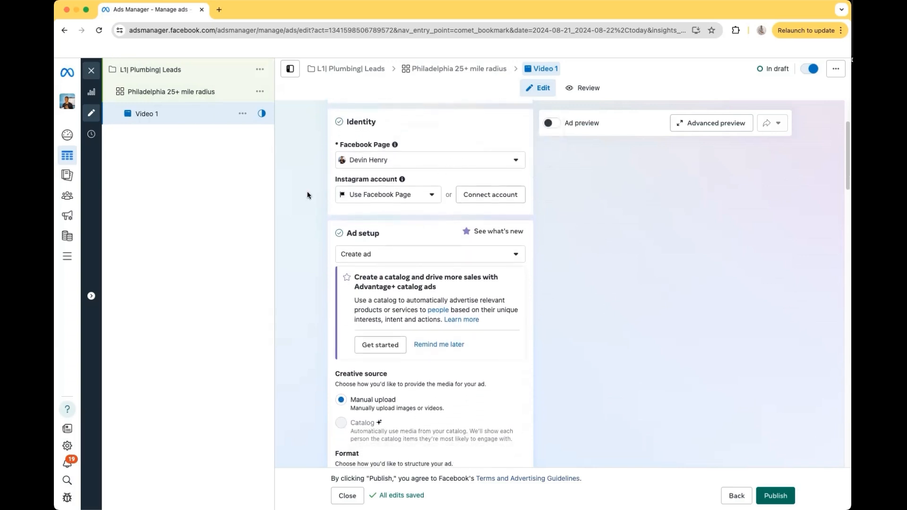
{"action": "scroll", "coordinate": [431, 234], "scroll_direction": "down", "scroll_amount": 2}
{"action": "scroll", "coordinate": [431, 235], "scroll_direction": "down", "scroll_amount": 6}
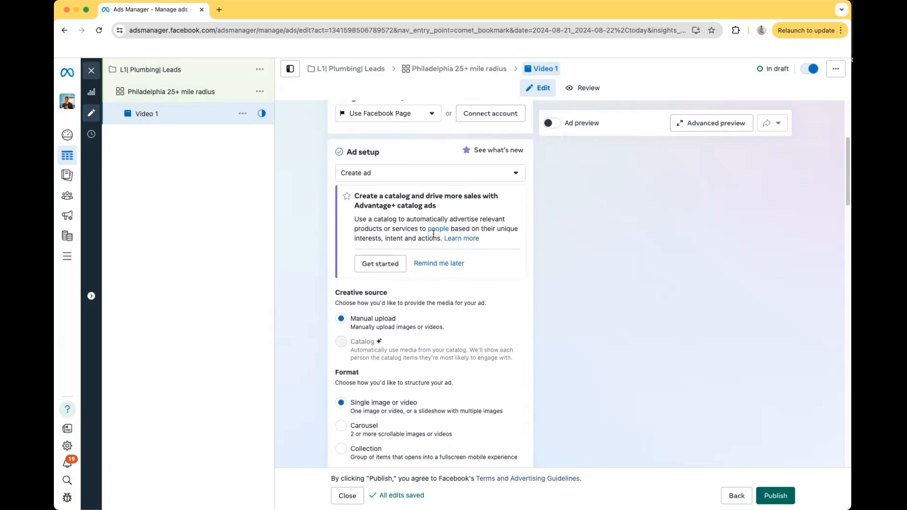
{"action": "mouse_move", "coordinate": [357, 201]}
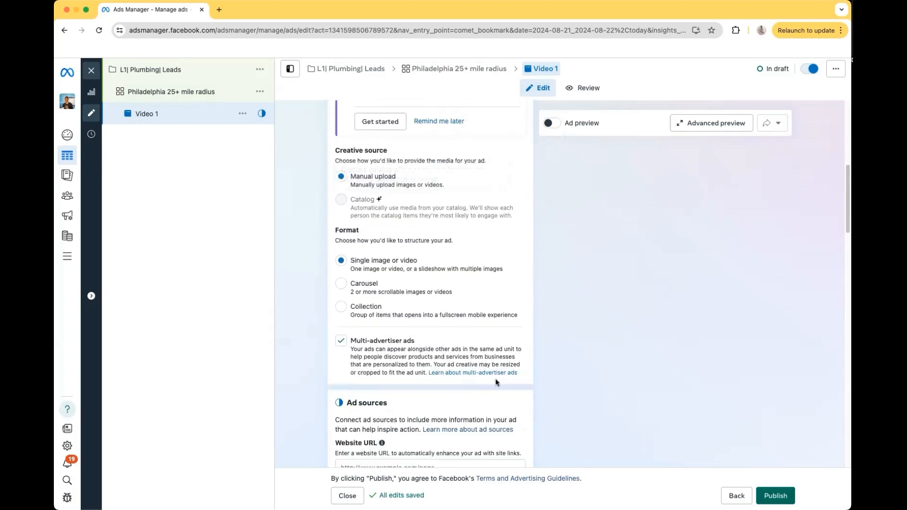
{"action": "scroll", "coordinate": [496, 240], "scroll_direction": "down", "scroll_amount": 1}
{"action": "scroll", "coordinate": [498, 240], "scroll_direction": "down", "scroll_amount": 2}
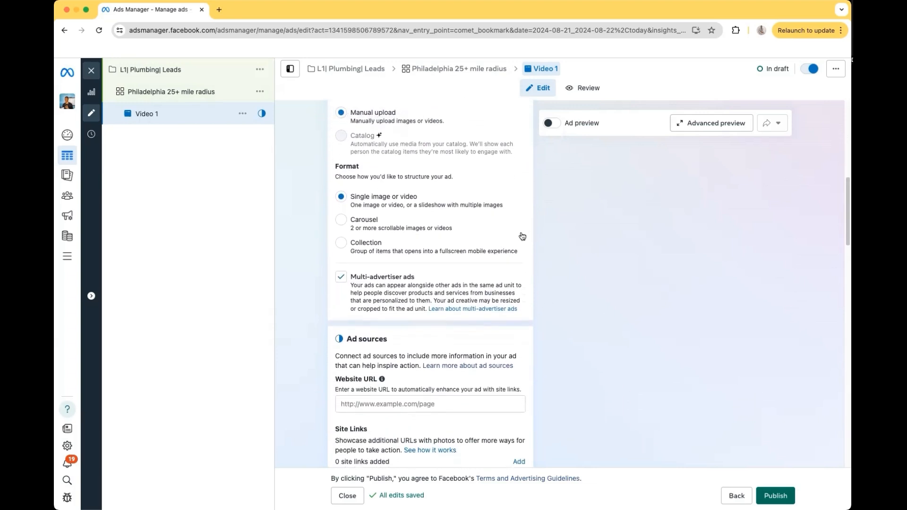
{"action": "scroll", "coordinate": [505, 246], "scroll_direction": "down", "scroll_amount": 6}
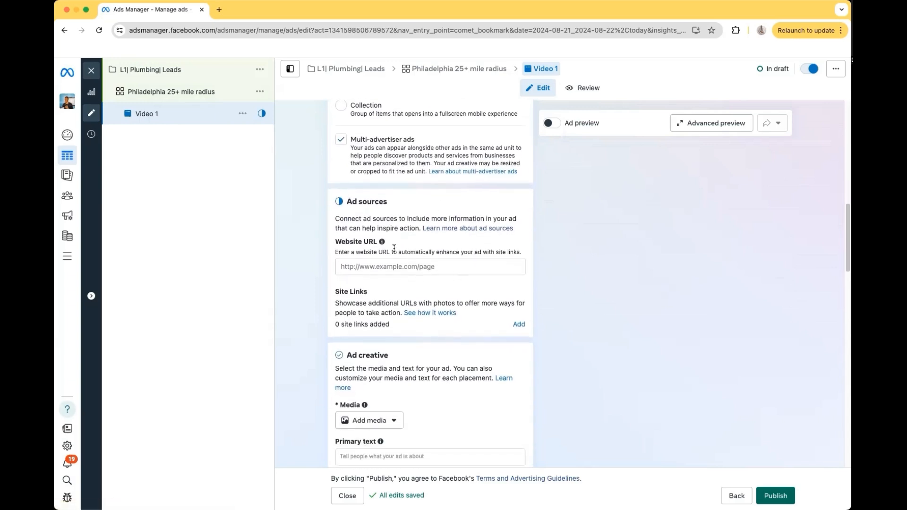
{"action": "scroll", "coordinate": [420, 235], "scroll_direction": "down", "scroll_amount": 2}
{"action": "scroll", "coordinate": [420, 235], "scroll_direction": "down", "scroll_amount": 6}
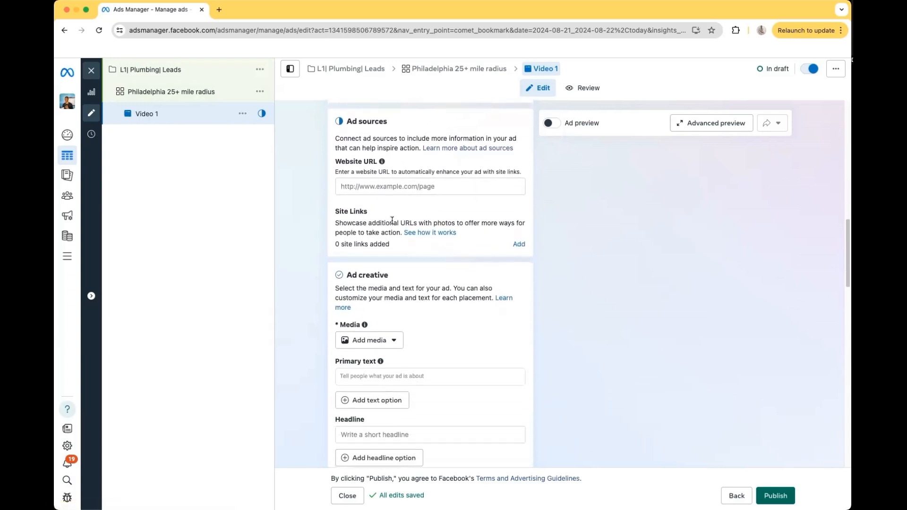
{"action": "scroll", "coordinate": [391, 216], "scroll_direction": "down", "scroll_amount": 1}
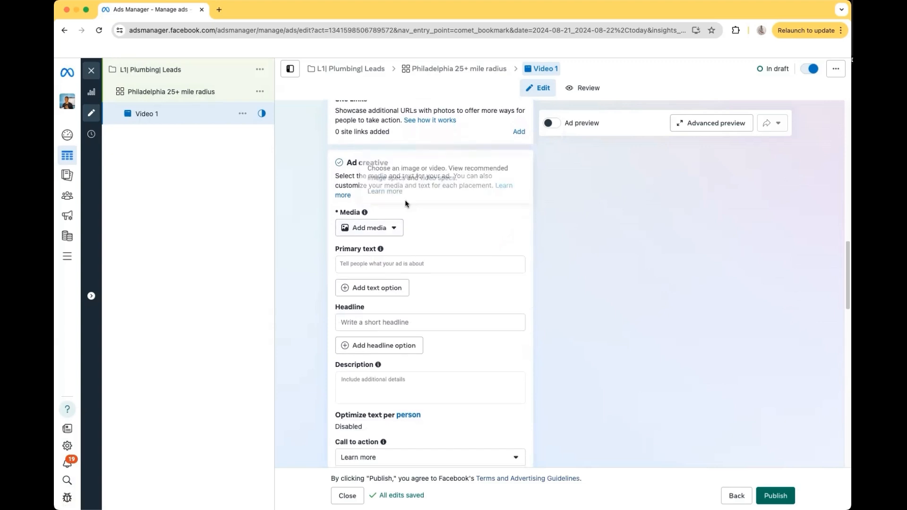
Step: Examine the ad creative's media options and its primary text and headline fields without filling anything in
{"action": "left_click", "coordinate": [374, 233]}
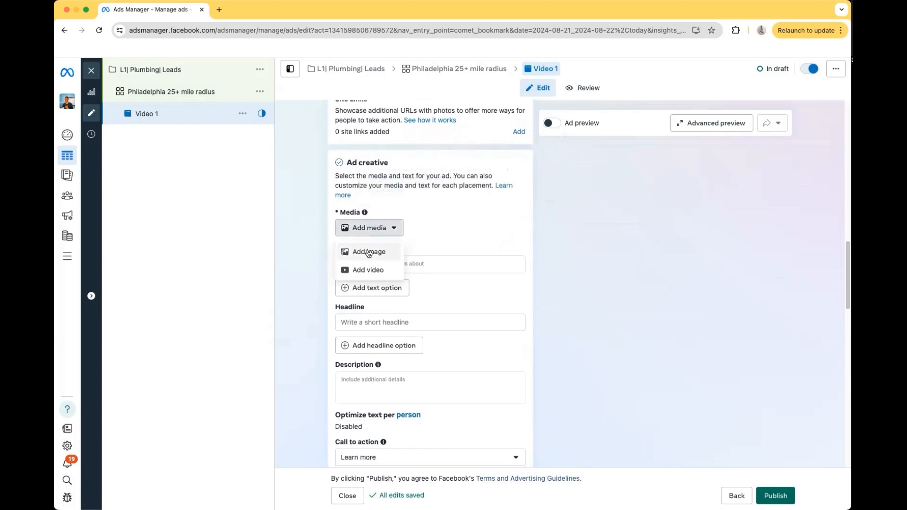
{"action": "left_click", "coordinate": [463, 216]}
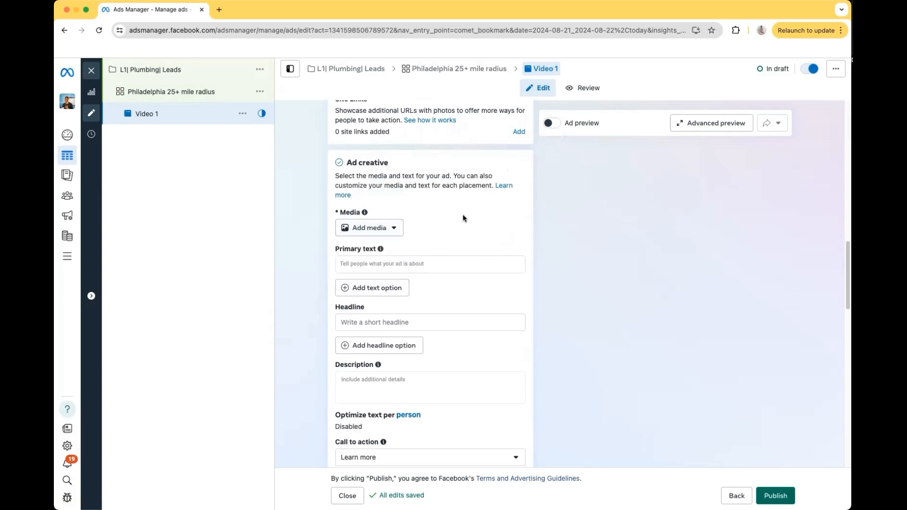
{"action": "left_click", "coordinate": [409, 266]}
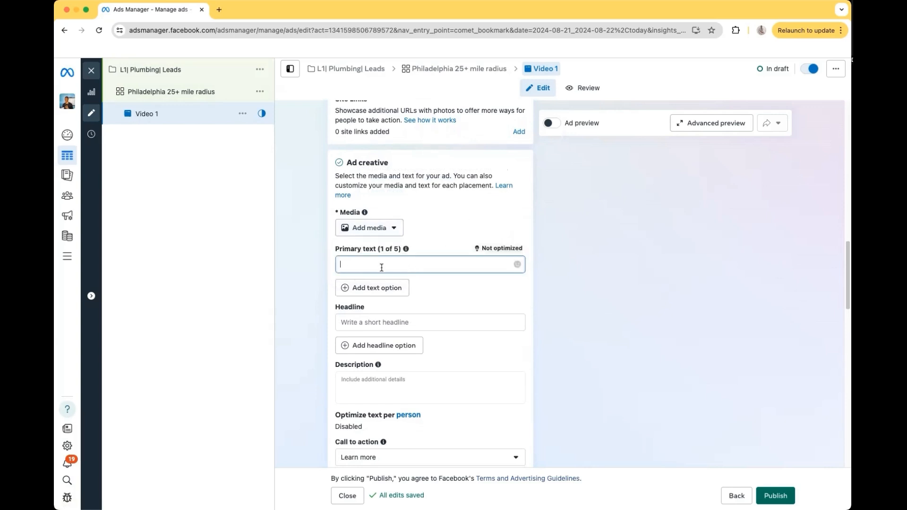
{"action": "left_click", "coordinate": [382, 321]}
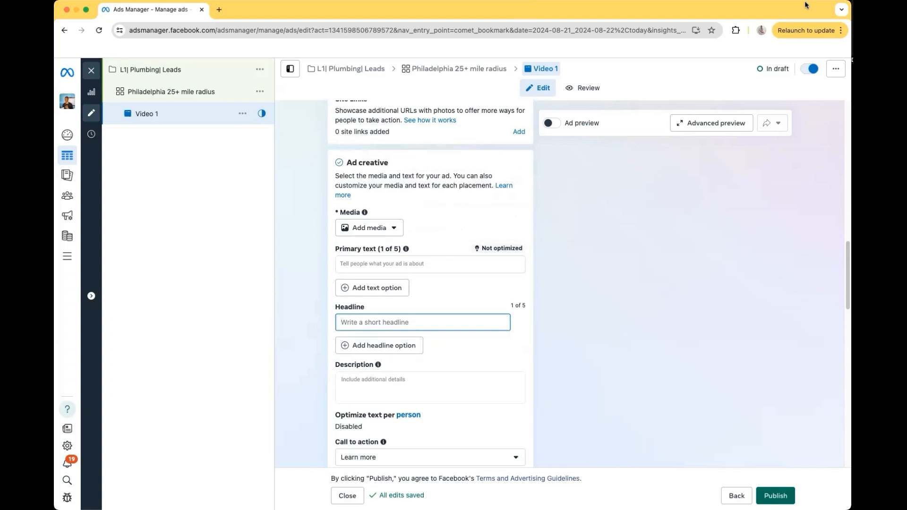
{"action": "scroll", "coordinate": [415, 278], "scroll_direction": "up", "scroll_amount": 1}
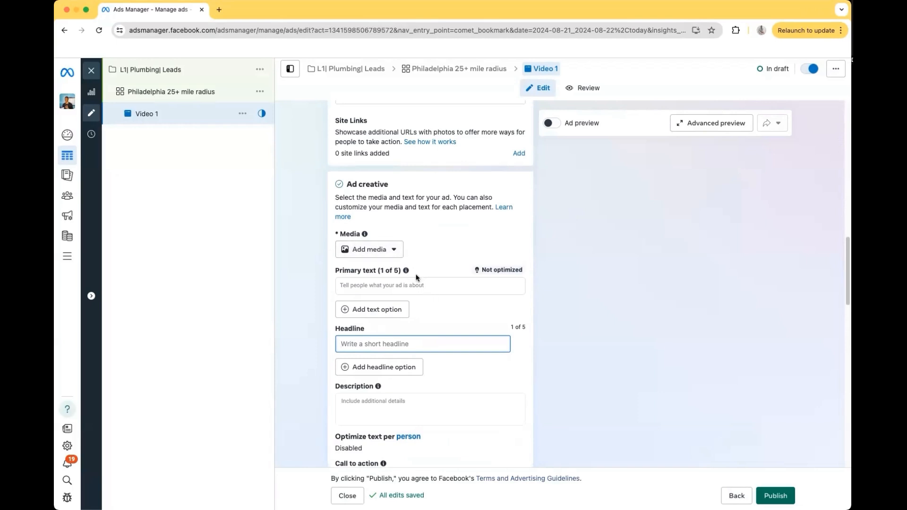
{"action": "scroll", "coordinate": [392, 288], "scroll_direction": "down", "scroll_amount": 2}
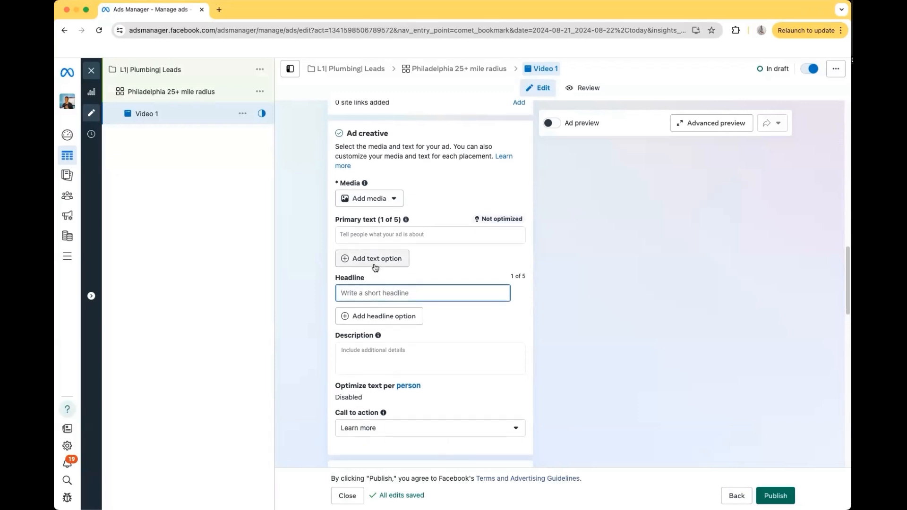
{"action": "scroll", "coordinate": [396, 216], "scroll_direction": "down", "scroll_amount": 1}
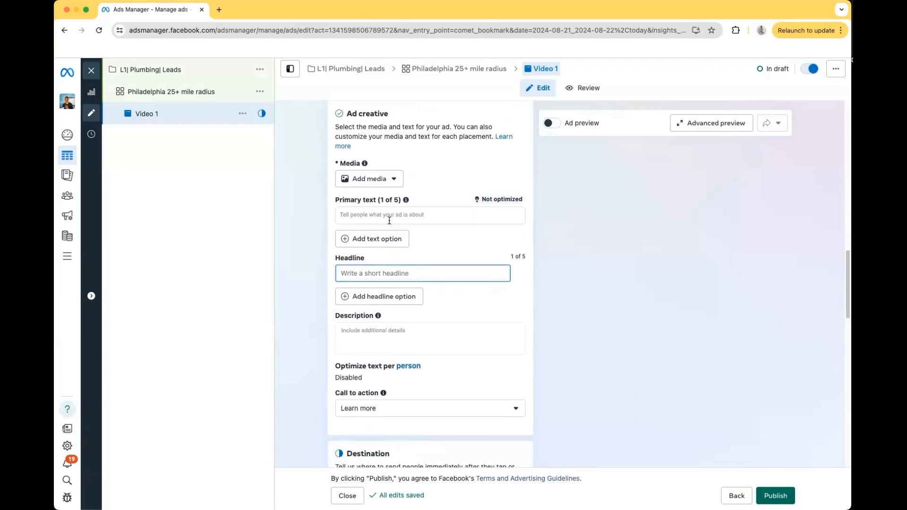
Step: Examine the ad's call to action and the website URL field of its destination section, leaving the URL empty
{"action": "scroll", "coordinate": [390, 218], "scroll_direction": "down", "scroll_amount": 4}
{"action": "scroll", "coordinate": [390, 223], "scroll_direction": "down", "scroll_amount": 5}
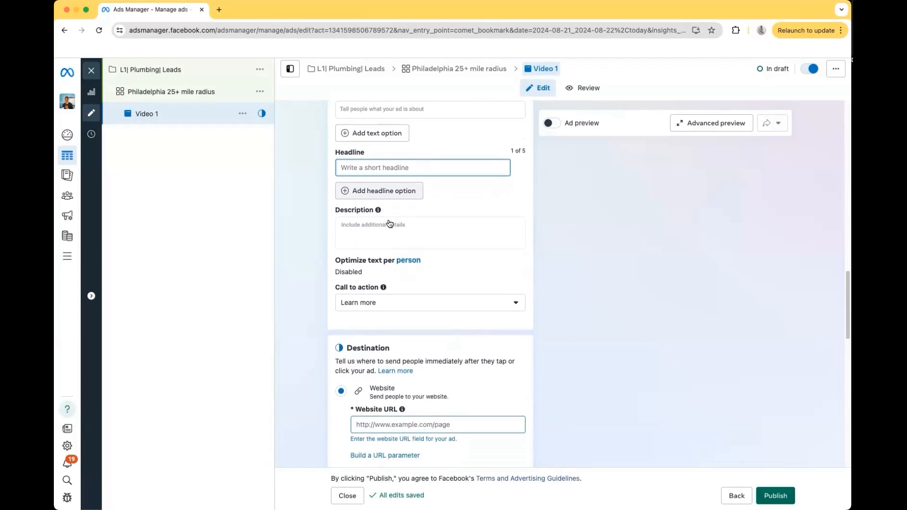
{"action": "left_click", "coordinate": [378, 336]}
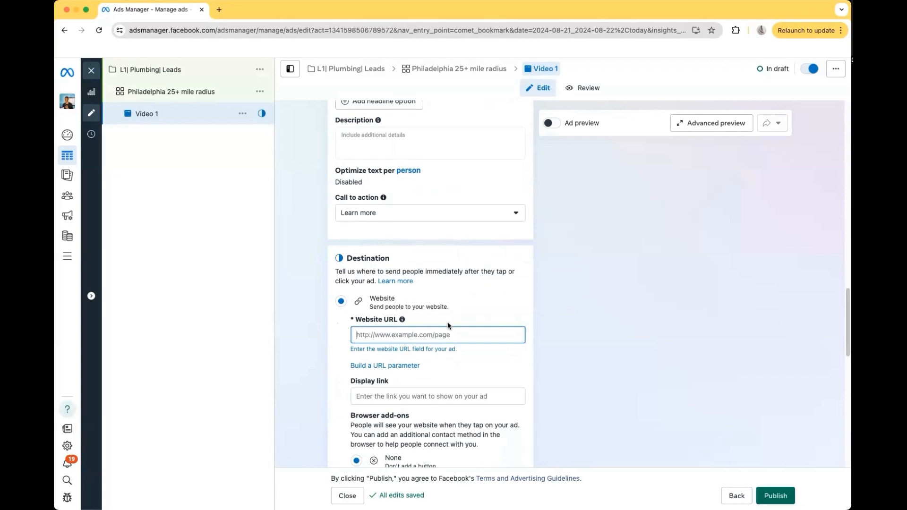
{"action": "scroll", "coordinate": [420, 319], "scroll_direction": "down", "scroll_amount": 1}
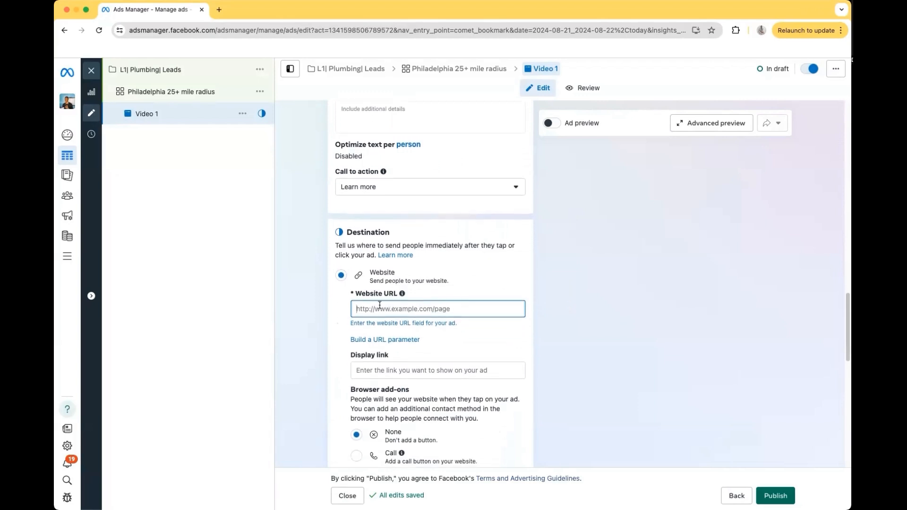
Step: Make a quick duplicate of the "Philadelphia 25+ mile radius" ad set together with its ad
{"action": "scroll", "coordinate": [378, 308], "scroll_direction": "up", "scroll_amount": 15}
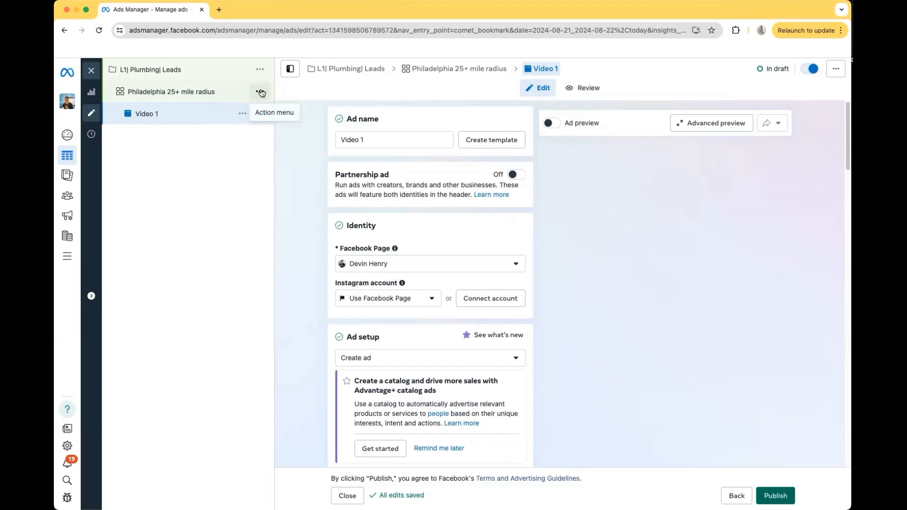
{"action": "left_click", "coordinate": [261, 92]}
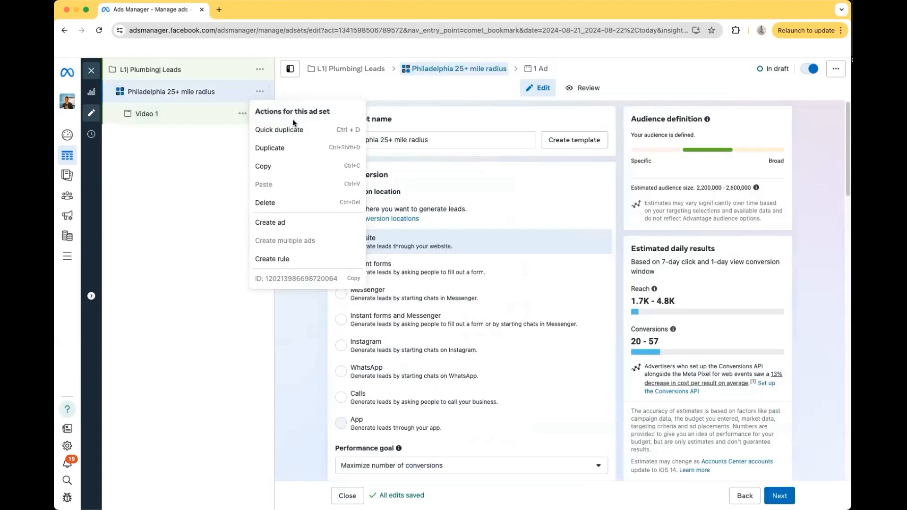
{"action": "left_click", "coordinate": [293, 127]}
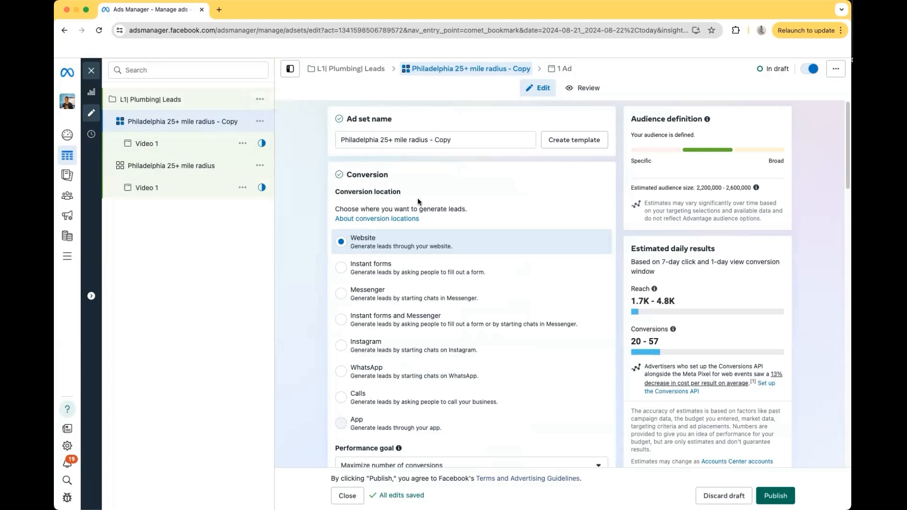
Step: Remove the word "Copy" from the duplicated ad set's name, leaving "Philadelphia 25+ mile radius -"
{"action": "left_click", "coordinate": [451, 141]}
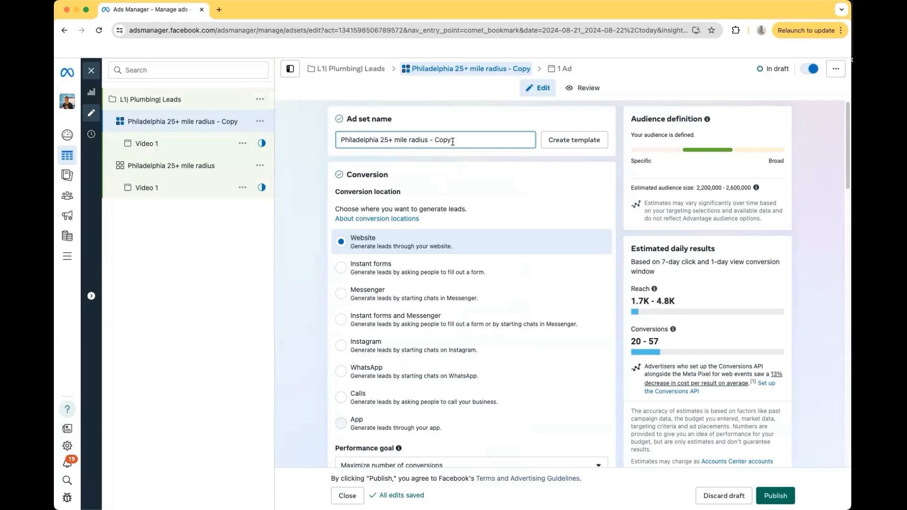
{"action": "key", "text": "BackSpace"}
{"action": "key", "text": "BackSpace"}
{"action": "key", "text": "BackSpace"}
{"action": "key", "text": "BackSpace"}
Step: Switch the duplicated ad set from Advantage+ audience to the original audience options
{"action": "scroll", "coordinate": [531, 307], "scroll_direction": "down", "scroll_amount": 15}
{"action": "scroll", "coordinate": [531, 308], "scroll_direction": "down", "scroll_amount": 11}
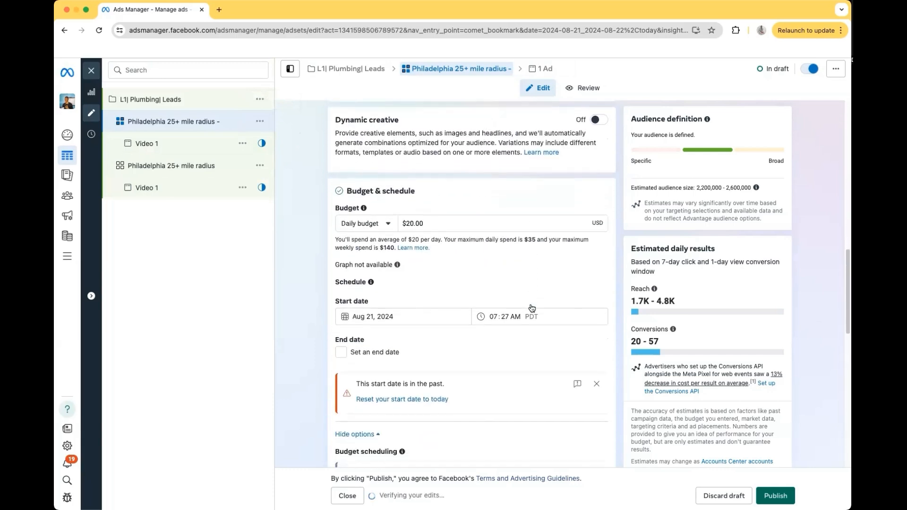
{"action": "scroll", "coordinate": [529, 307], "scroll_direction": "down", "scroll_amount": 3}
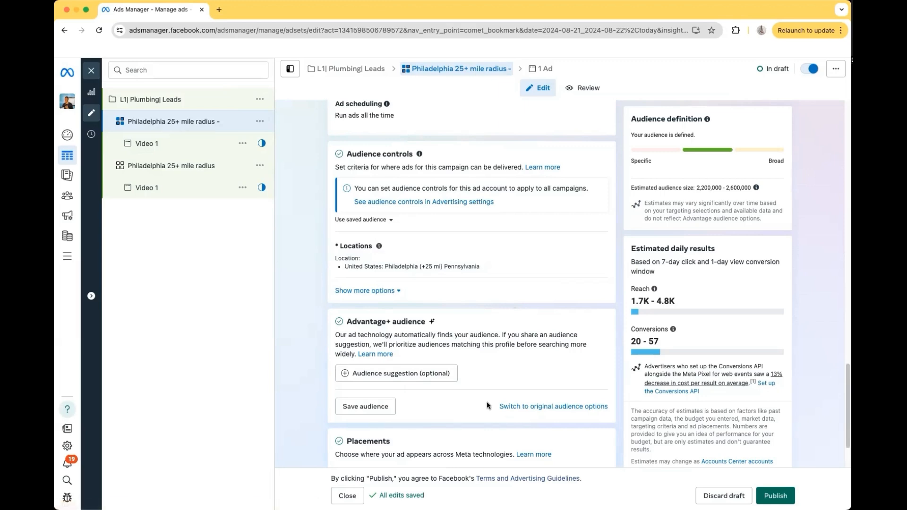
{"action": "left_click", "coordinate": [526, 407]}
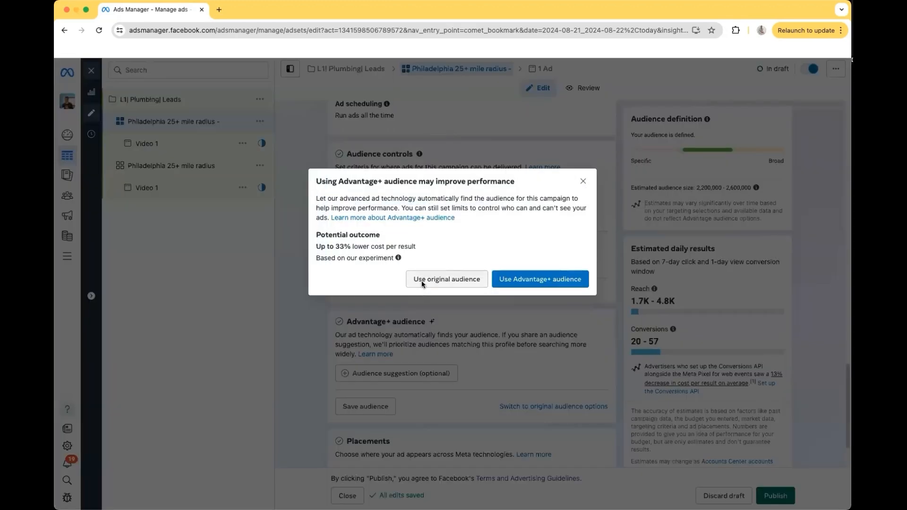
{"action": "left_click", "coordinate": [421, 279]}
Step: Search detailed targeting for "plumbi" and add the interest Plumbing (construction) to the duplicated ad set's audience
{"action": "scroll", "coordinate": [410, 345], "scroll_direction": "down", "scroll_amount": 7}
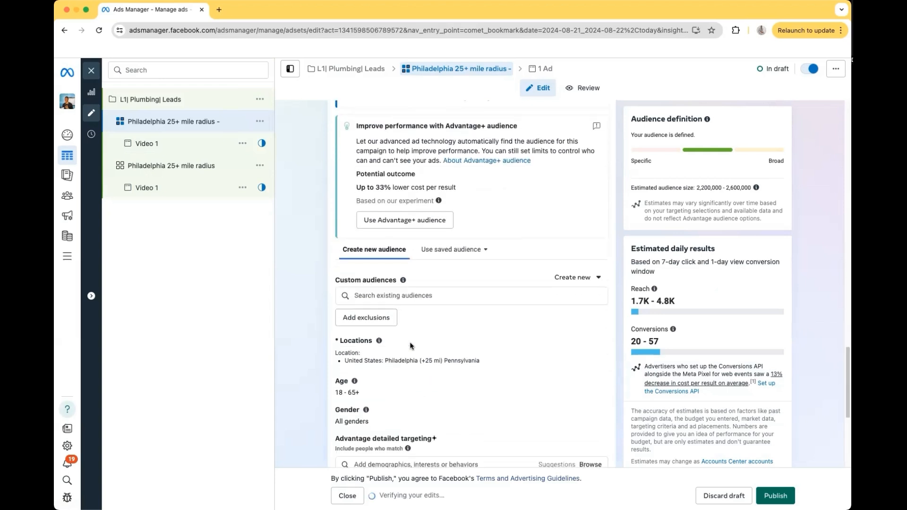
{"action": "scroll", "coordinate": [397, 406], "scroll_direction": "down", "scroll_amount": 3}
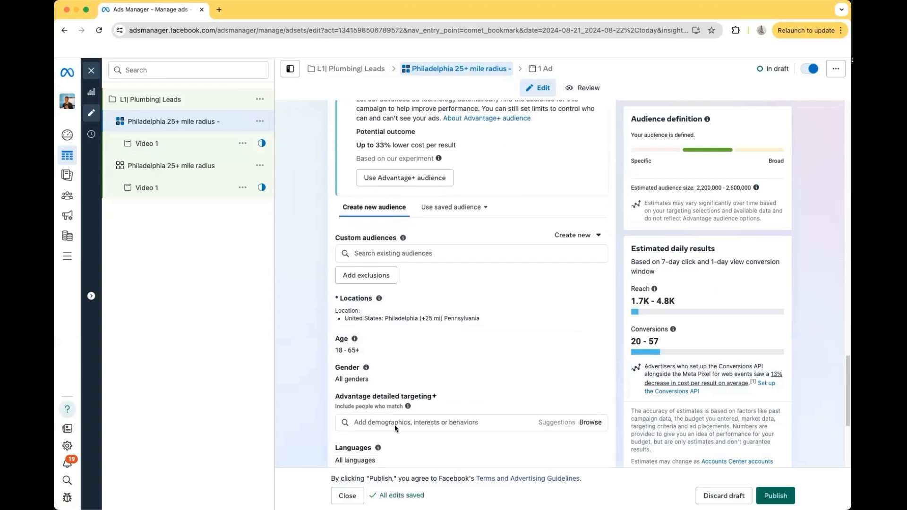
{"action": "left_click", "coordinate": [399, 346]}
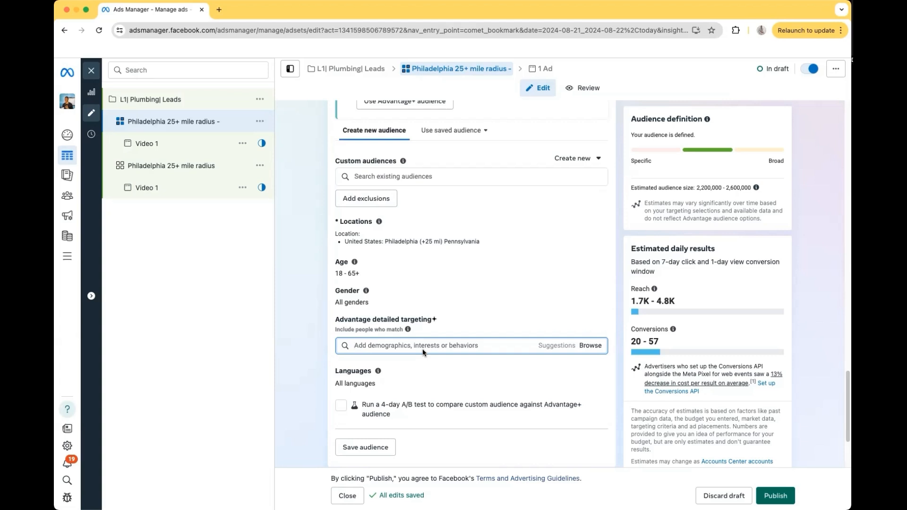
{"action": "type", "text": "plumbi"}
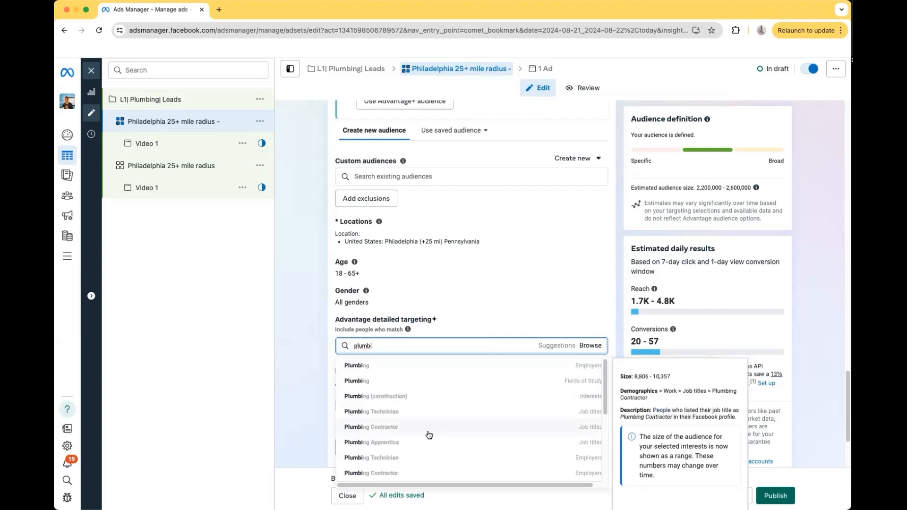
{"action": "left_click", "coordinate": [386, 401]}
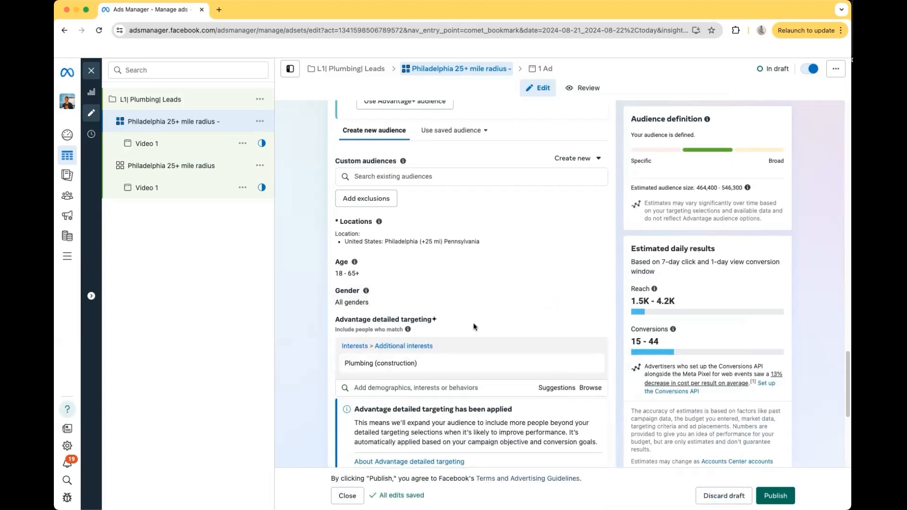
{"action": "scroll", "coordinate": [510, 303], "scroll_direction": "down", "scroll_amount": 1}
{"action": "scroll", "coordinate": [507, 307], "scroll_direction": "up", "scroll_amount": 20}
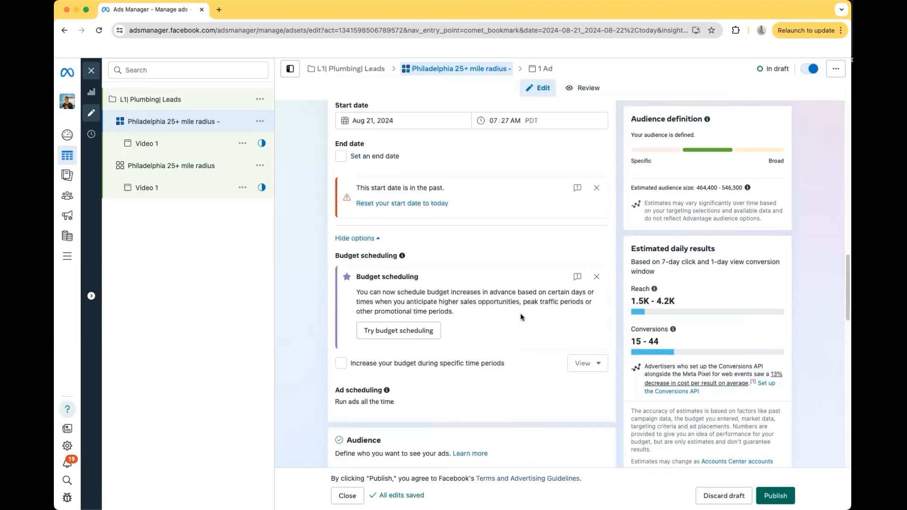
Step: Complete the duplicated ad set's name as "Philadelphia 25+ mile radius - Plumbing"
{"action": "left_click", "coordinate": [464, 140]}
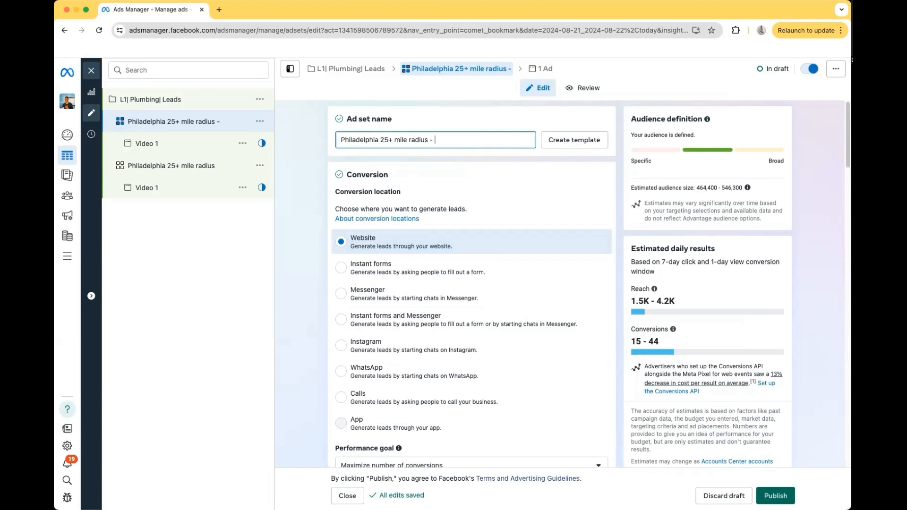
{"action": "type", "text": "Plumbing"}
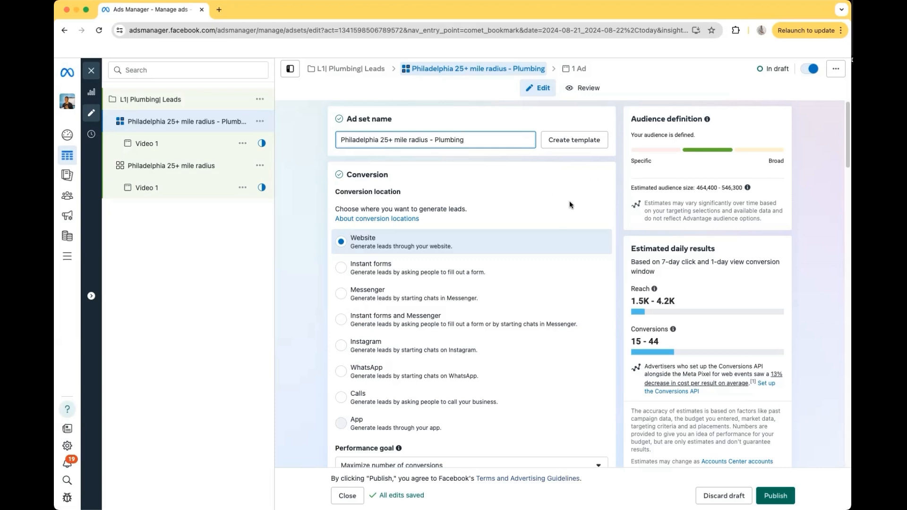
{"action": "scroll", "coordinate": [444, 161], "scroll_direction": "down", "scroll_amount": 2}
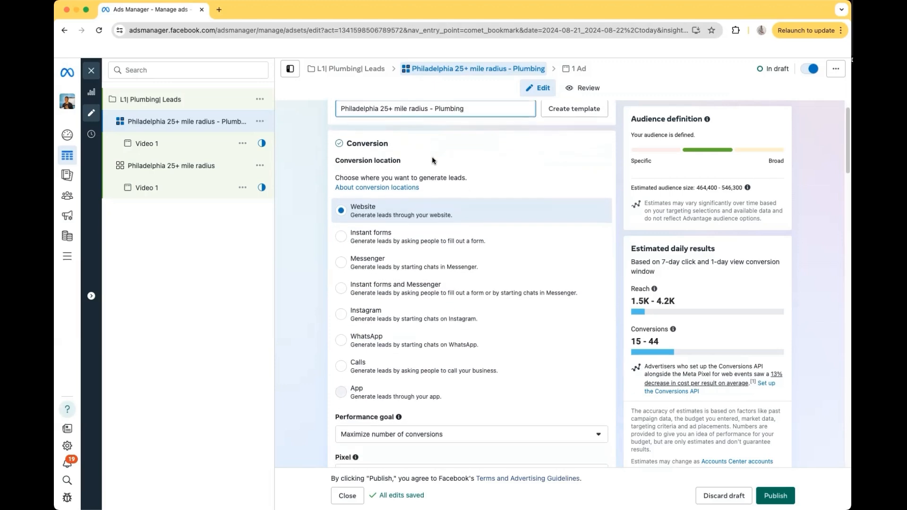
{"action": "scroll", "coordinate": [432, 161], "scroll_direction": "up", "scroll_amount": 2}
{"action": "scroll", "coordinate": [432, 161], "scroll_direction": "down", "scroll_amount": 9}
{"action": "scroll", "coordinate": [432, 160], "scroll_direction": "up", "scroll_amount": 8}
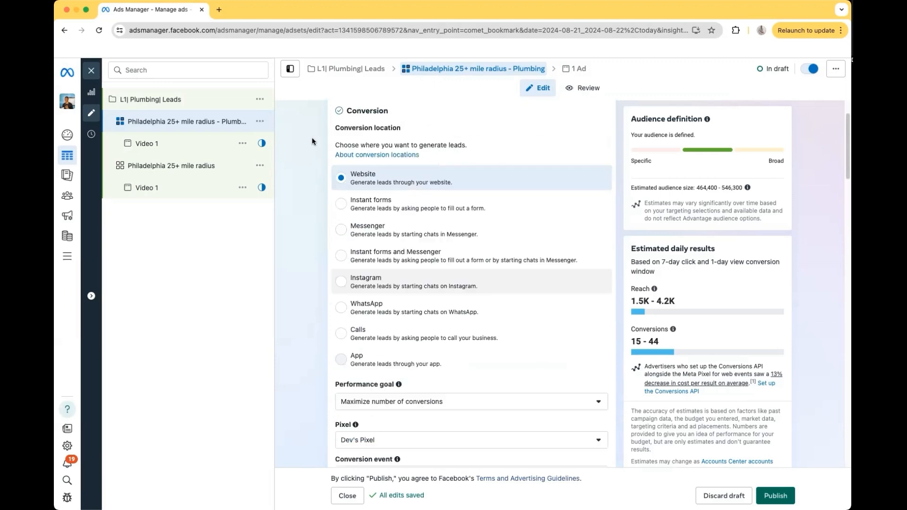
{"action": "scroll", "coordinate": [311, 140], "scroll_direction": "up", "scroll_amount": 2}
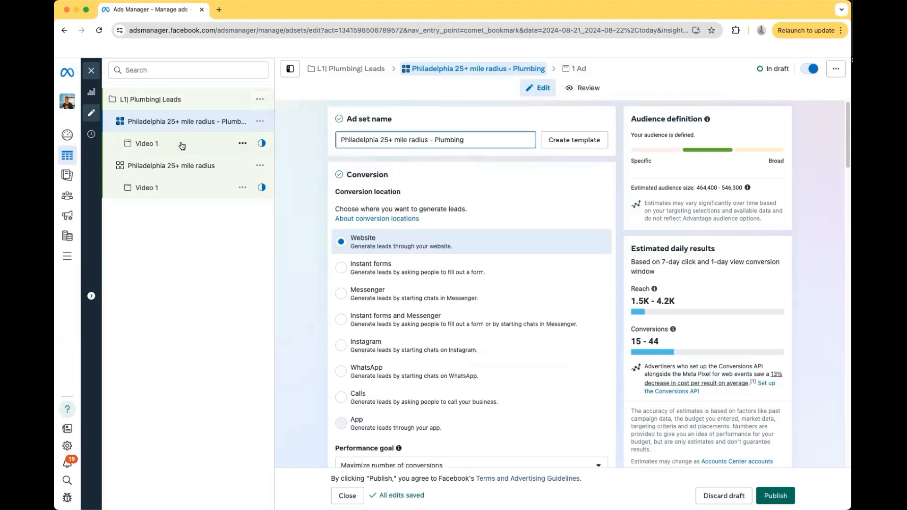
Step: Make a quick duplicate of the "Philadelphia 25+ mile radius - Plumbing" ad set and trim the copy's name to "Philadelphia 25+ mile radius -"
{"action": "left_click", "coordinate": [259, 122]}
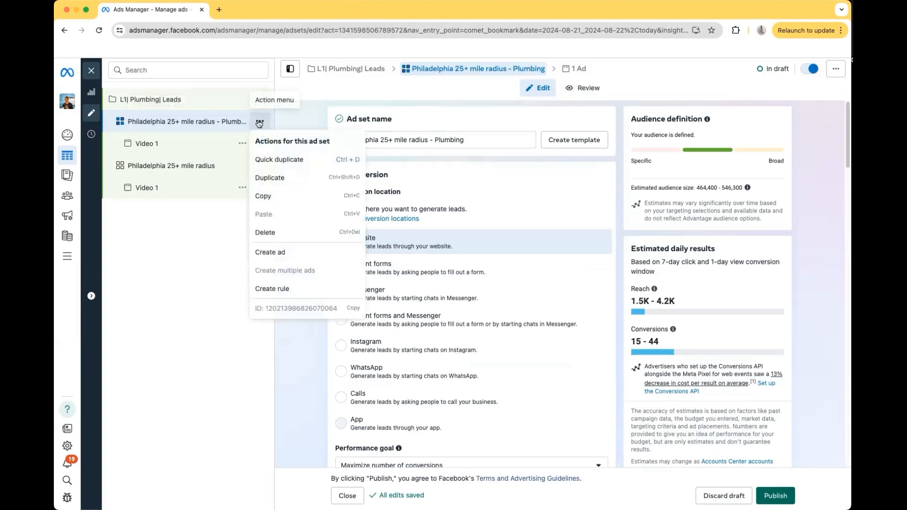
{"action": "left_click", "coordinate": [299, 159]}
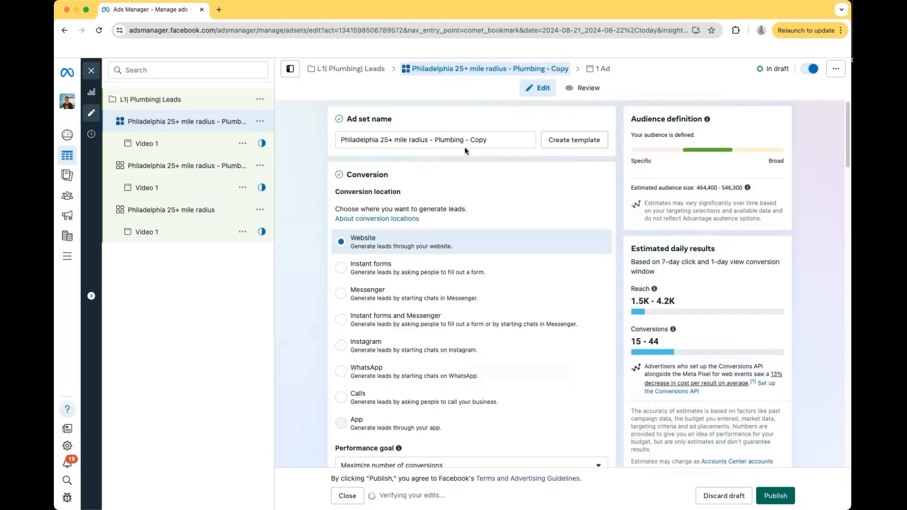
{"action": "left_click", "coordinate": [505, 137]}
{"action": "key", "text": "BackSpace"}
{"action": "key", "text": "BackSpace"}
{"action": "key", "text": "BackSpace"}
{"action": "key", "text": "BackSpace"}
{"action": "key", "text": "BackSpace"}
{"action": "key", "text": "BackSpace"}
{"action": "key", "text": "BackSpace"}
{"action": "key", "text": "BackSpace"}
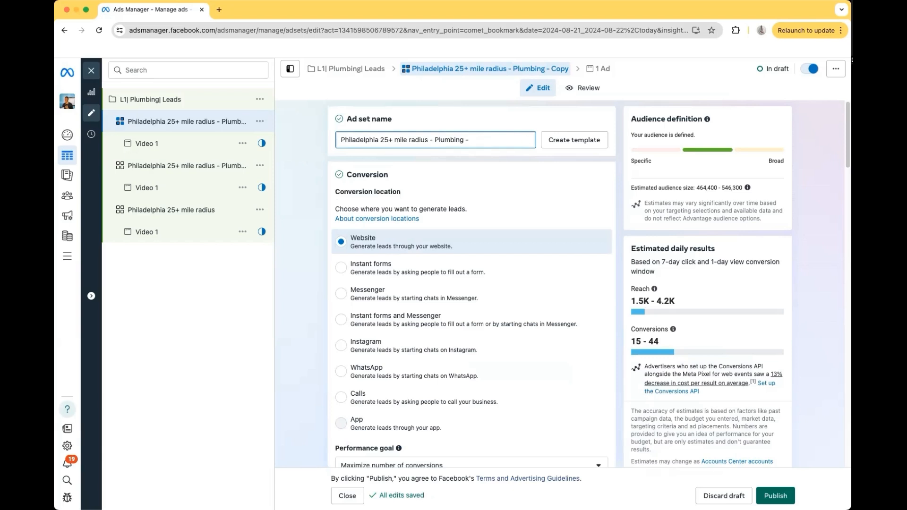
{"action": "key", "text": "BackSpace"}
{"action": "key", "text": "BackSpace"}
{"action": "key", "text": "BackSpace"}
{"action": "key", "text": "BackSpace"}
{"action": "key", "text": "BackSpace"}
{"action": "key", "text": "BackSpace"}
{"action": "key", "text": "BackSpace"}
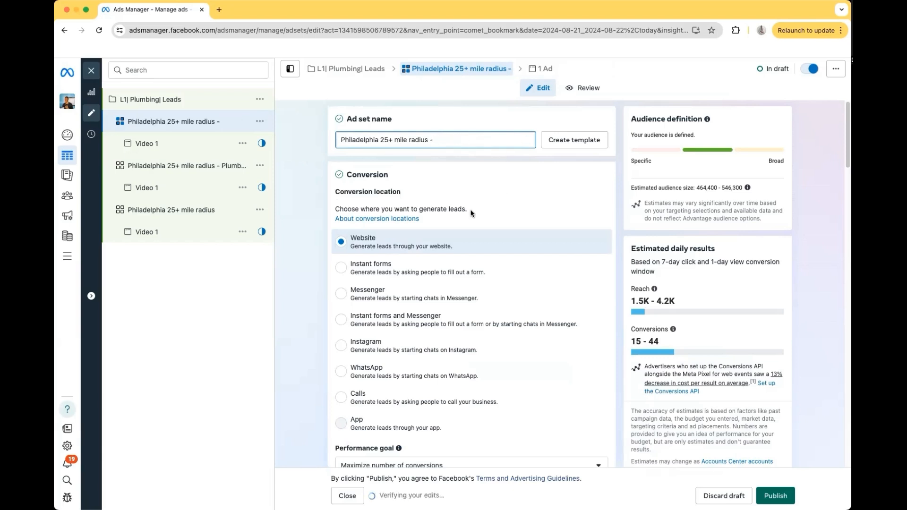
Step: Remove the interest Plumbing (construction) from the new ad set's detailed targeting
{"action": "scroll", "coordinate": [451, 162], "scroll_direction": "down", "scroll_amount": 7}
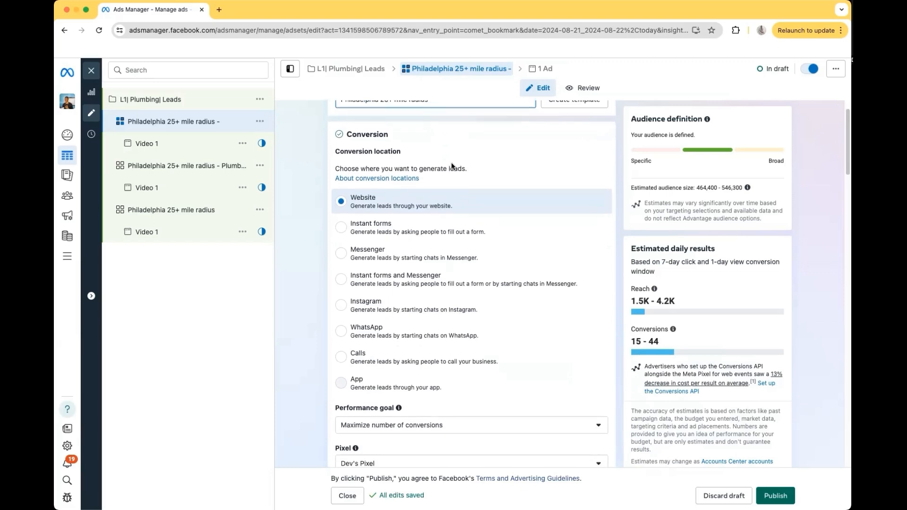
{"action": "scroll", "coordinate": [451, 162], "scroll_direction": "down", "scroll_amount": 9}
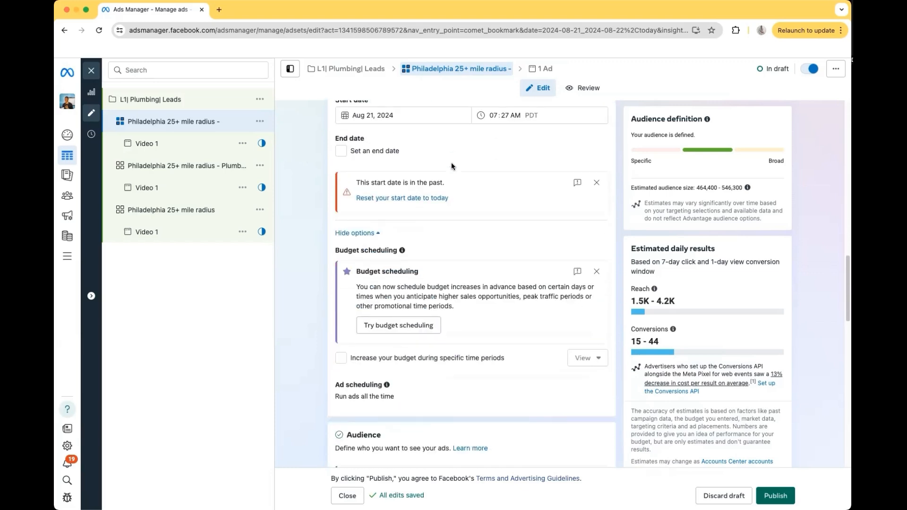
{"action": "scroll", "coordinate": [452, 163], "scroll_direction": "down", "scroll_amount": 8}
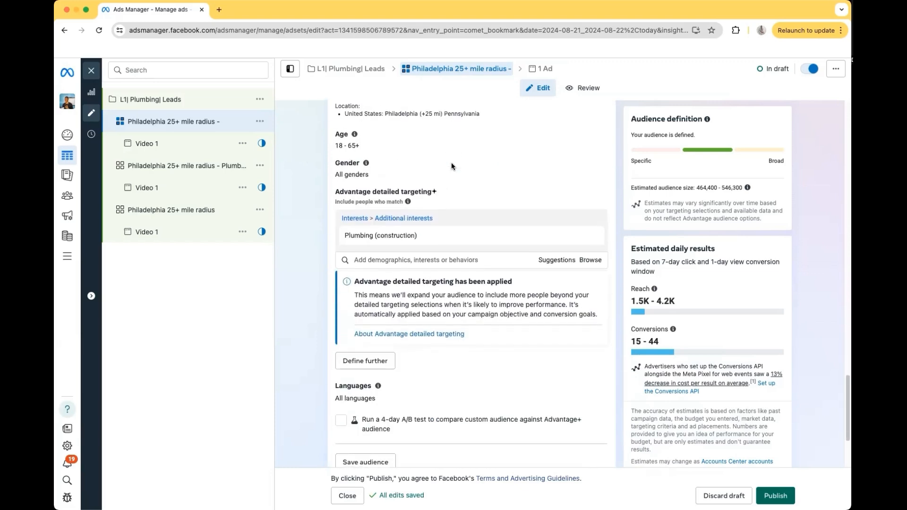
{"action": "mouse_move", "coordinate": [562, 232]}
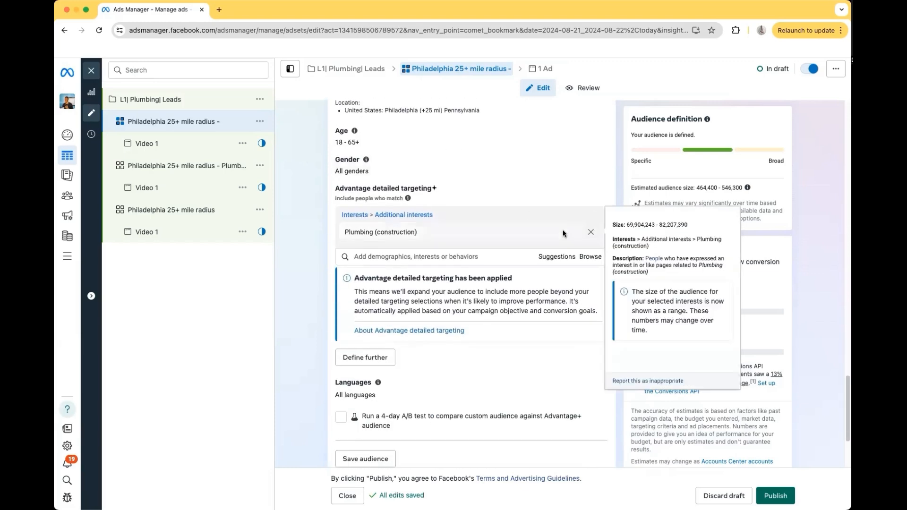
{"action": "left_click", "coordinate": [591, 233]}
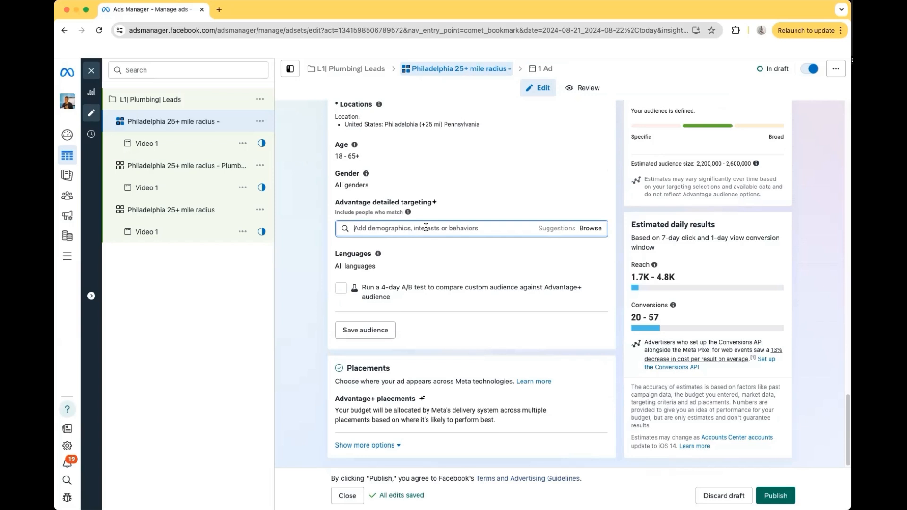
Step: Search detailed targeting for "plumbing fixtur" and add the interest Plumbing fixture (construction) to the new ad set's audience
{"action": "left_click", "coordinate": [425, 227]}
{"action": "type", "text": "plumbi"}
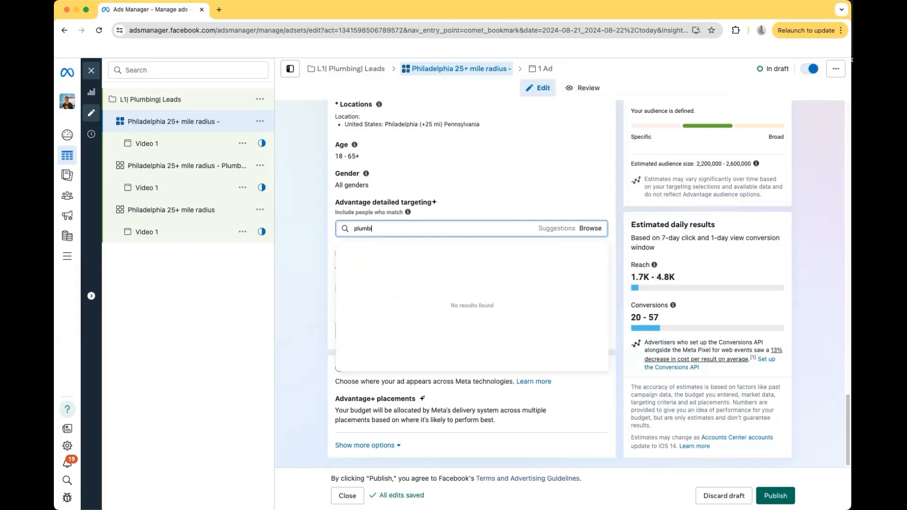
{"action": "type", "text": "ng fixtur"}
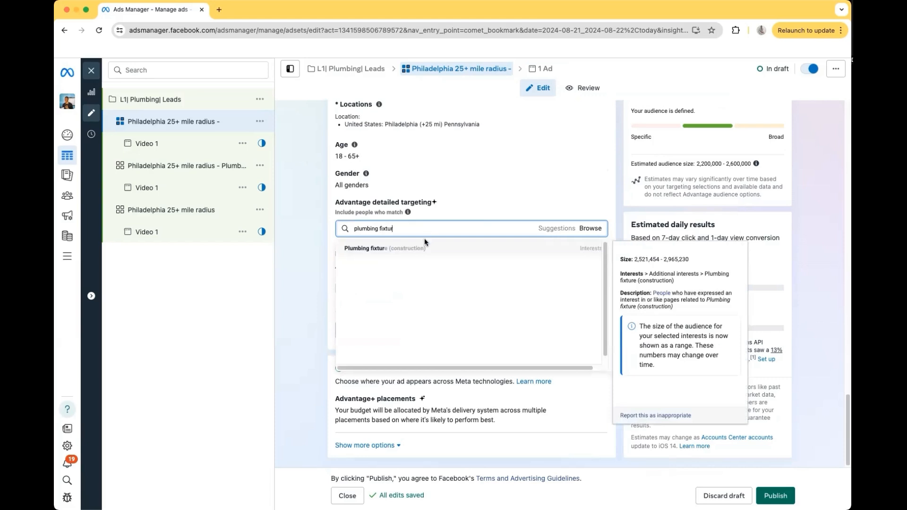
{"action": "left_click", "coordinate": [417, 247]}
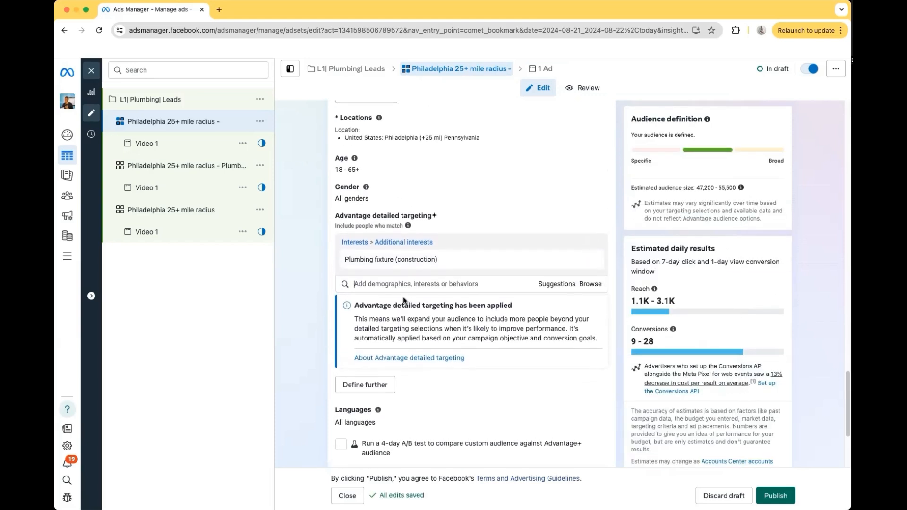
Step: Complete the new ad set's name as "Philadelphia 25+ mile radius - Plumbing fixtures"
{"action": "scroll", "coordinate": [407, 299], "scroll_direction": "up", "scroll_amount": 1}
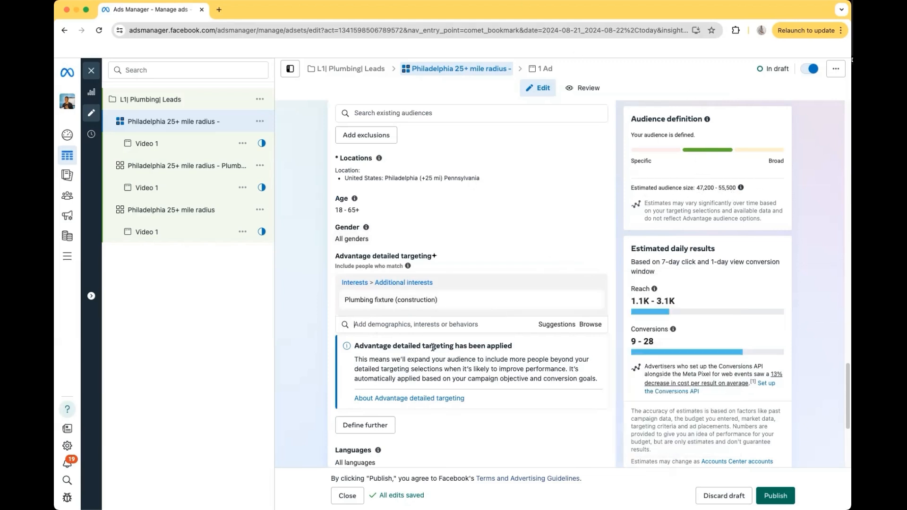
{"action": "scroll", "coordinate": [558, 240], "scroll_direction": "up", "scroll_amount": 1}
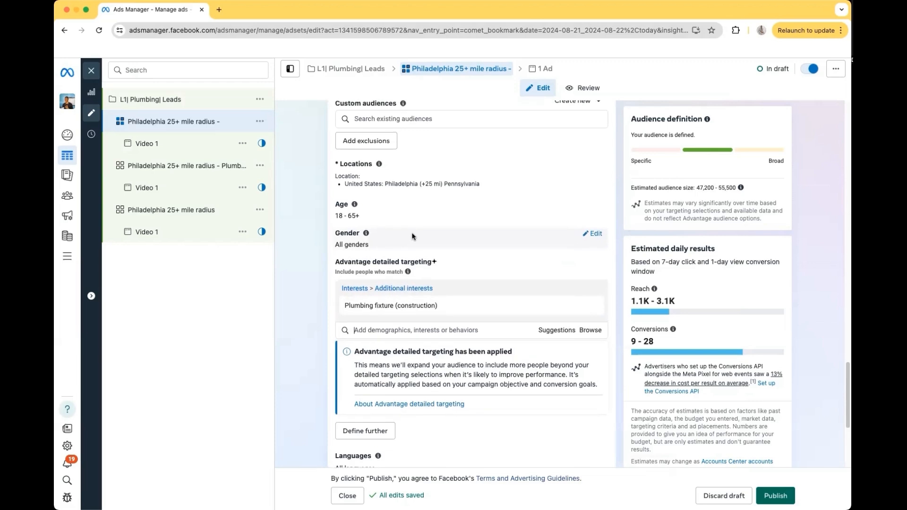
{"action": "scroll", "coordinate": [526, 241], "scroll_direction": "up", "scroll_amount": 3}
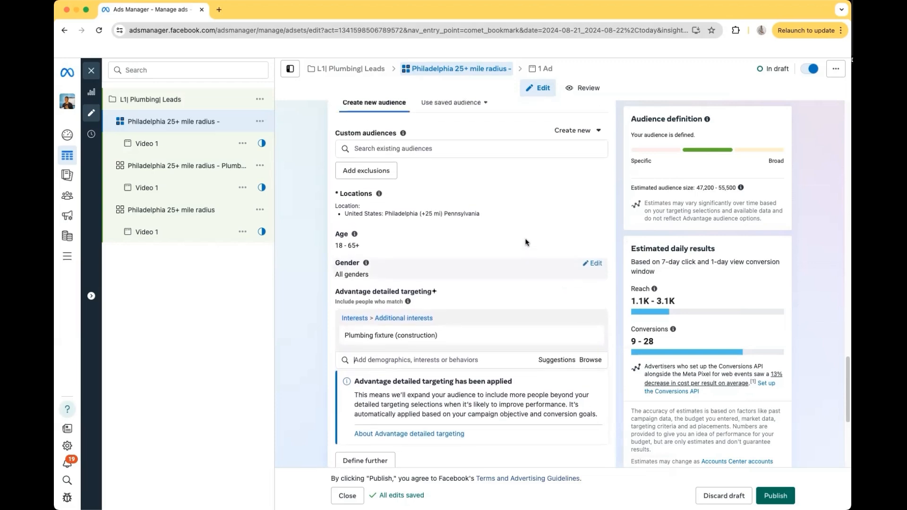
{"action": "scroll", "coordinate": [436, 244], "scroll_direction": "up", "scroll_amount": 15}
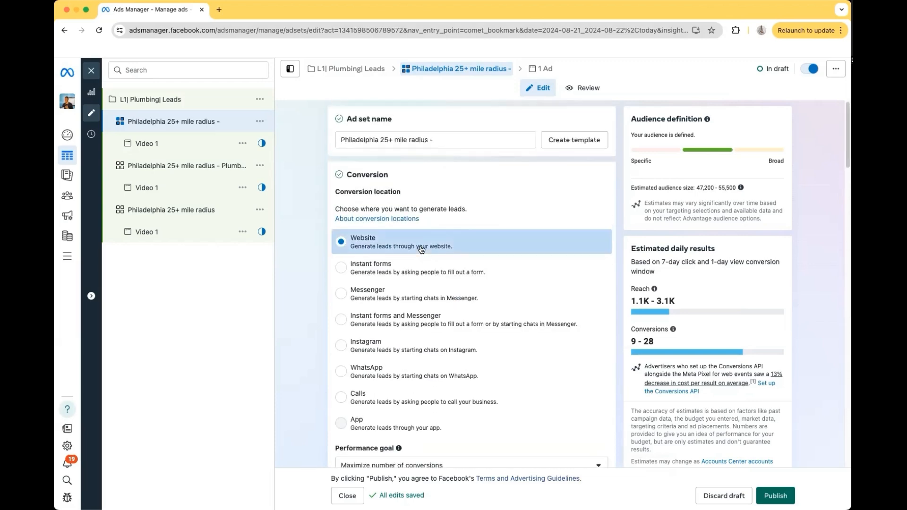
{"action": "left_click", "coordinate": [448, 140]}
{"action": "type", "text": "Plum"}
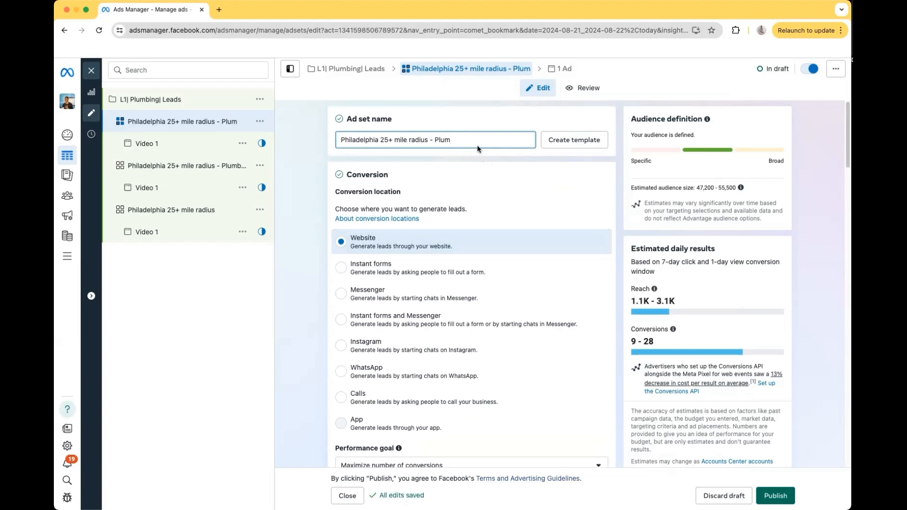
{"action": "type", "text": "bing fixtures"}
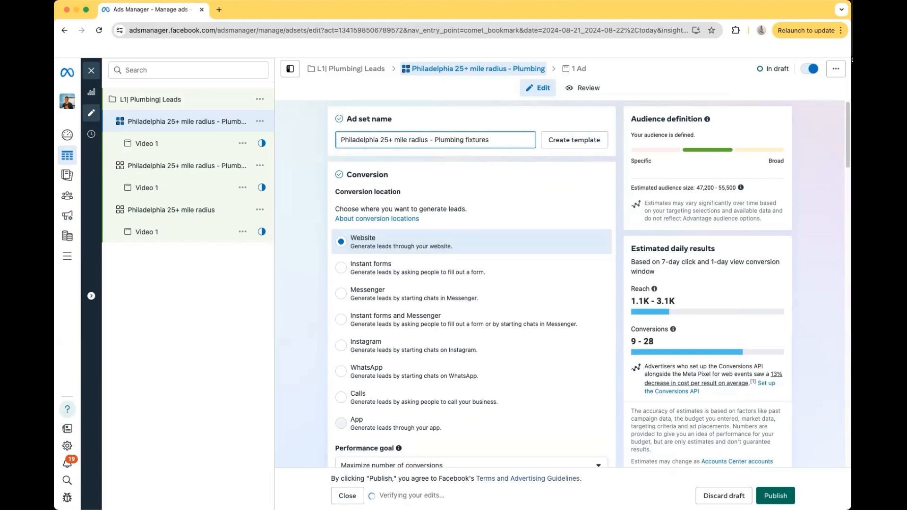
{"action": "left_click", "coordinate": [424, 97]}
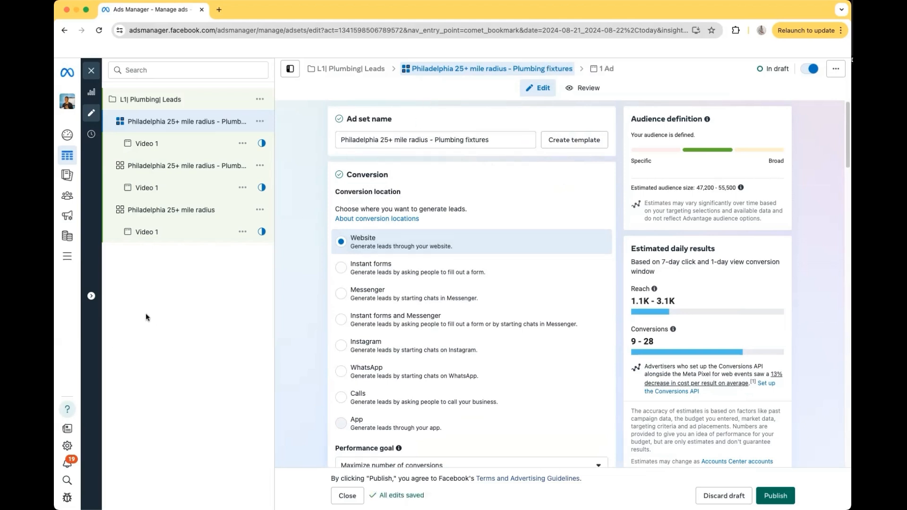